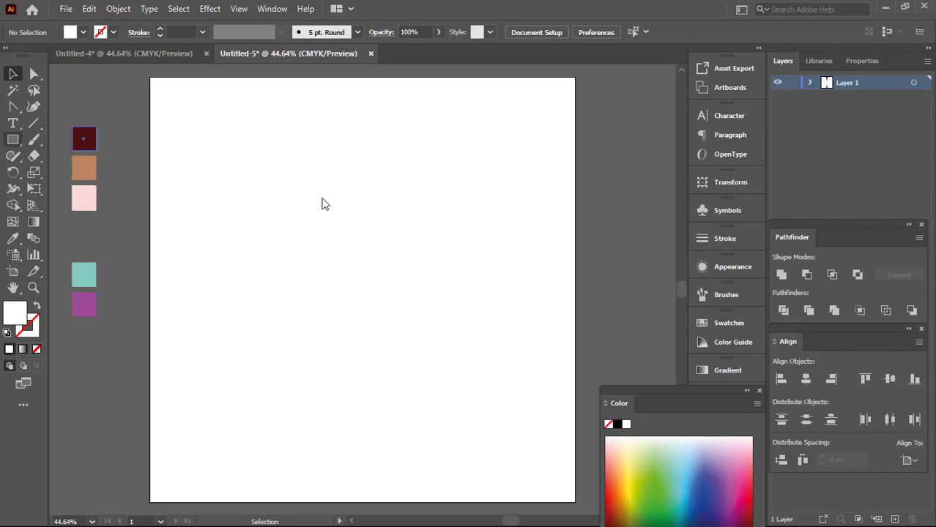
Draw a 1000 x 1000 px rectangle with the Rectangle tool
key(m)
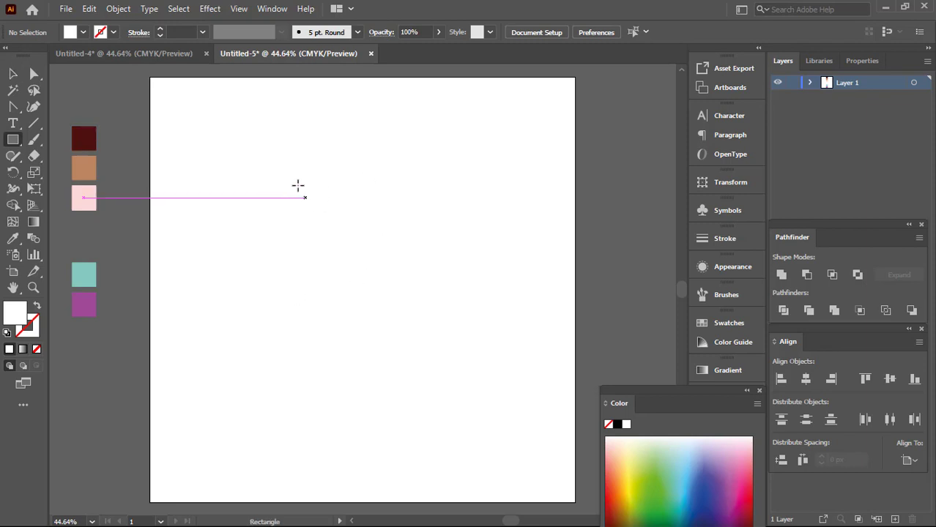
click(251, 220)
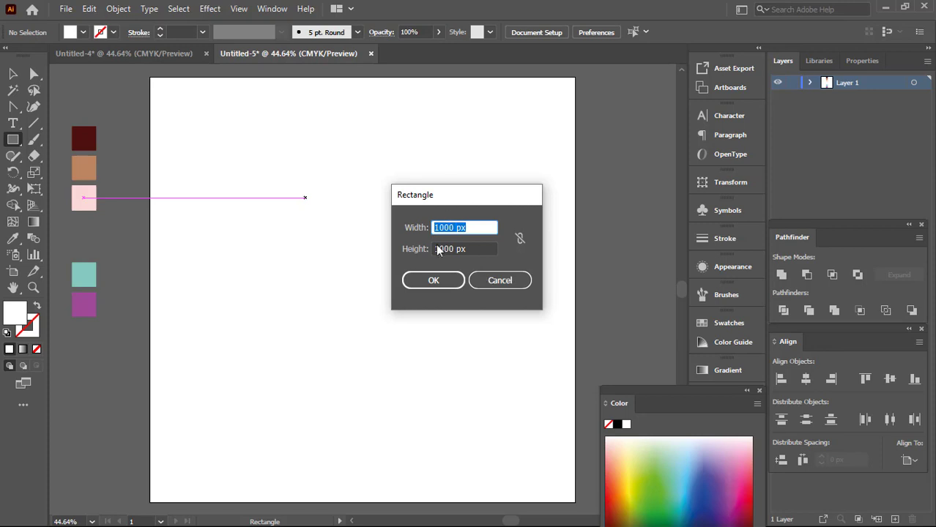
click(433, 280)
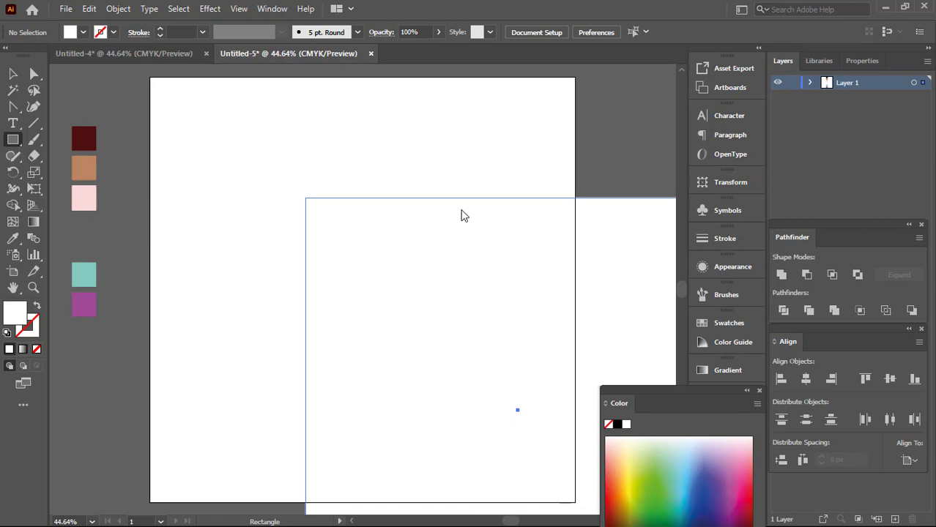
Centre the rectangle horizontally and vertically on the artboard
ctrl+click(323, 261)
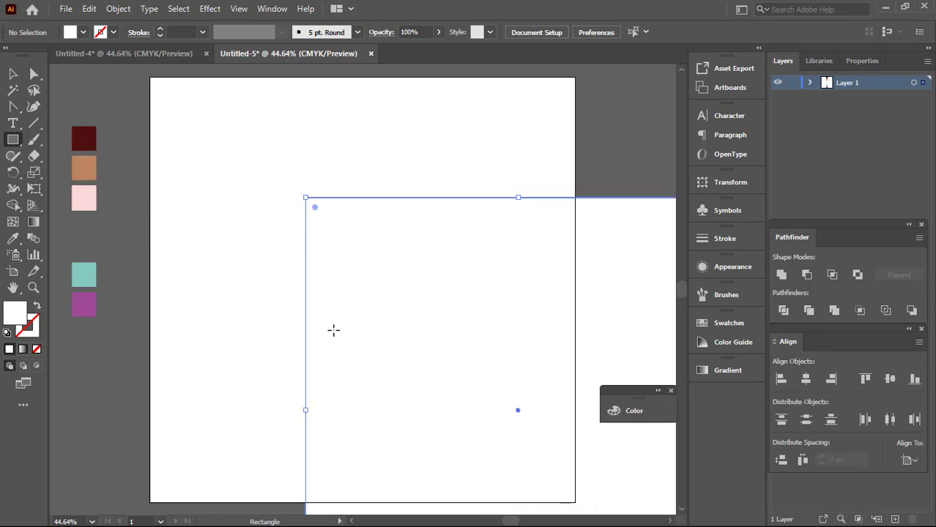
mouse_move(644, 390)
mouse_down()
mouse_move(726, 407)
mouse_move(736, 399)
mouse_up()
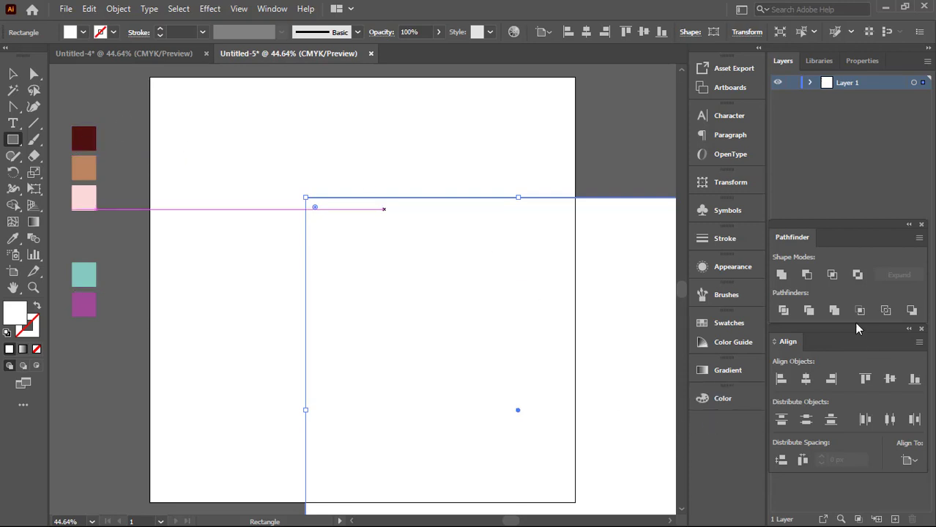
click(806, 378)
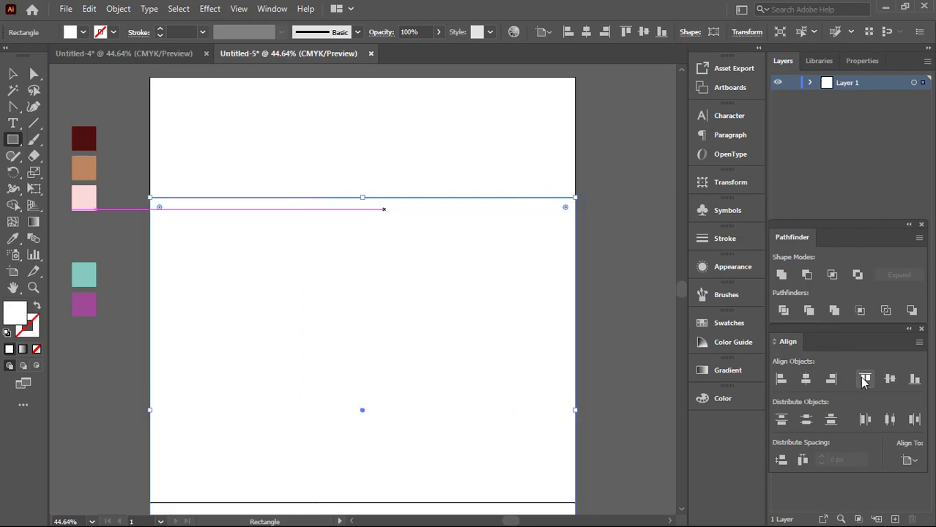
click(889, 379)
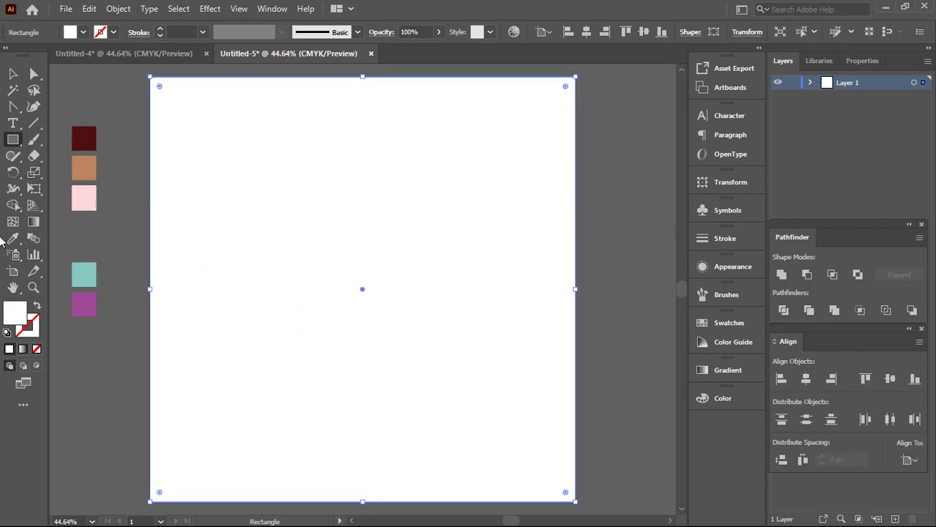
click(13, 238)
Fill the rectangle with the pale pink swatch and lock it in the Layers panel
click(84, 198)
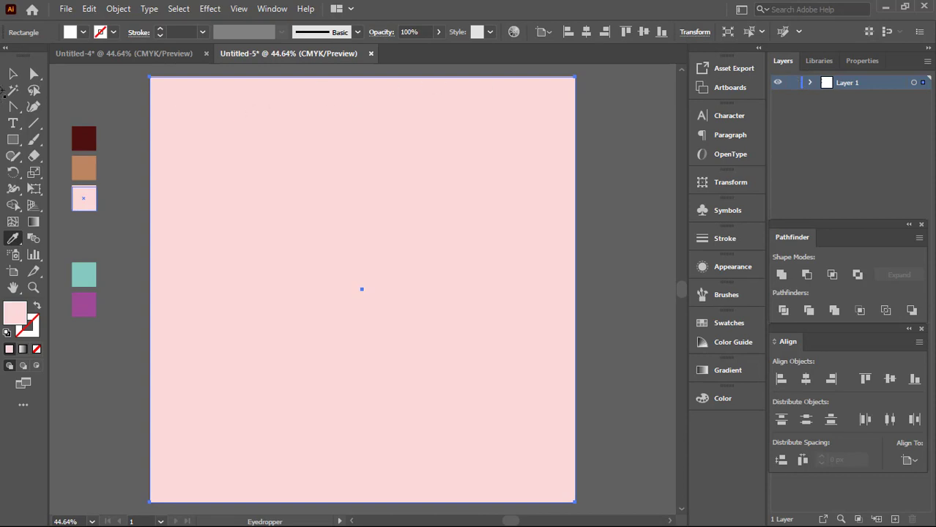
click(13, 73)
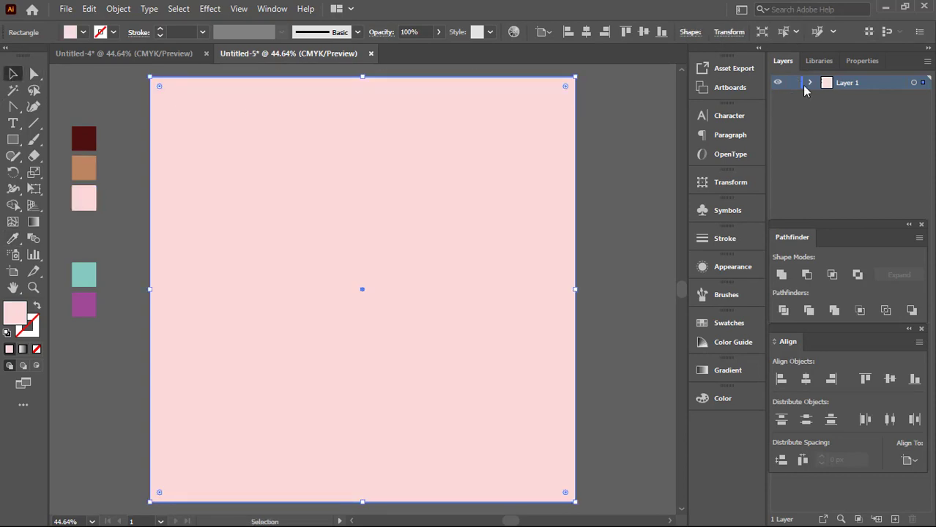
click(808, 83)
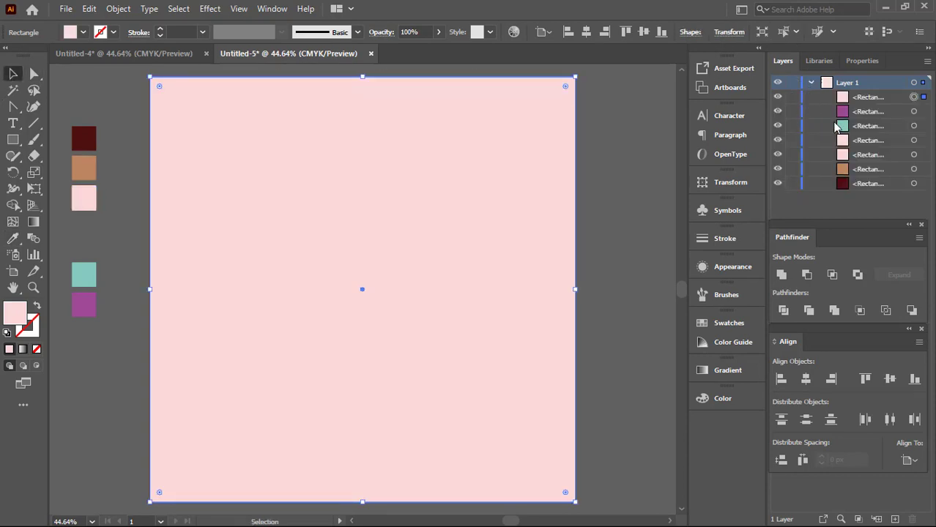
click(791, 97)
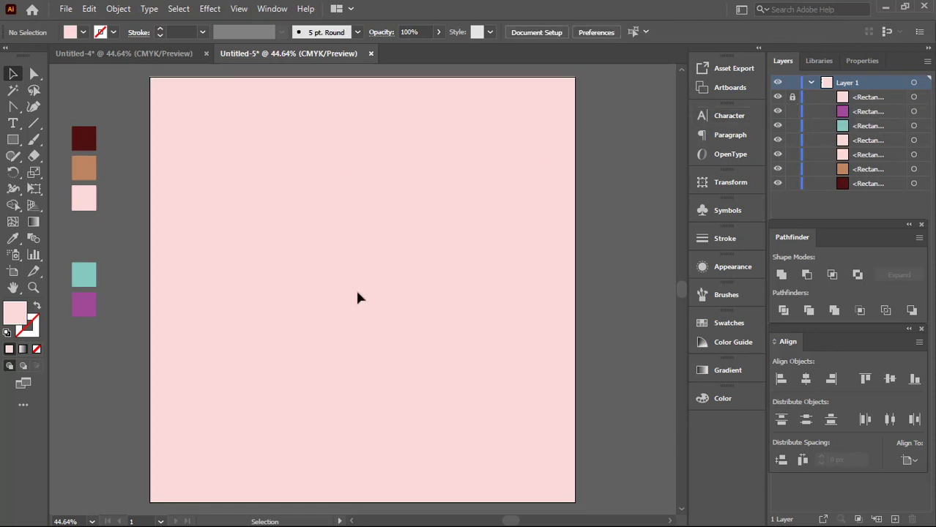
scroll(359, 298, down, 1)
scroll(377, 321, up, 2)
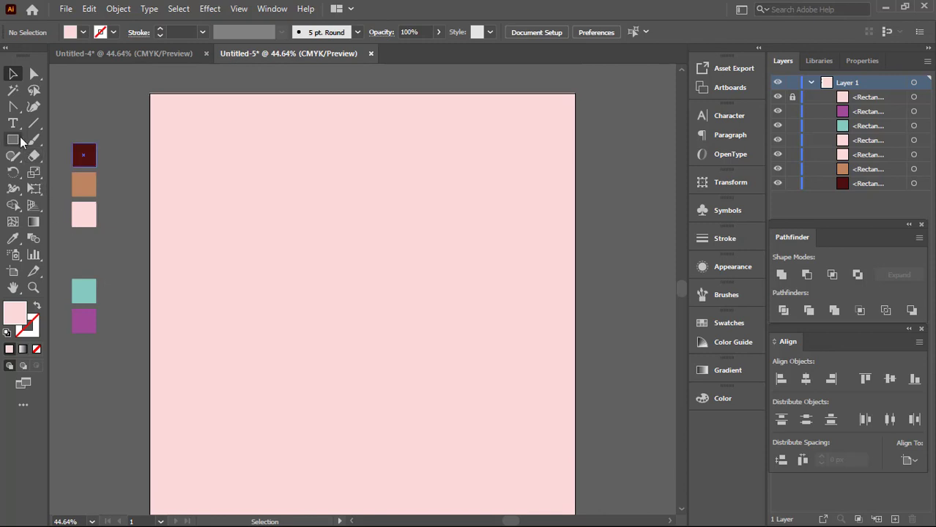
Place a text object, enlarge it, move it left, and replace its text with DESIGN
click(305, 217)
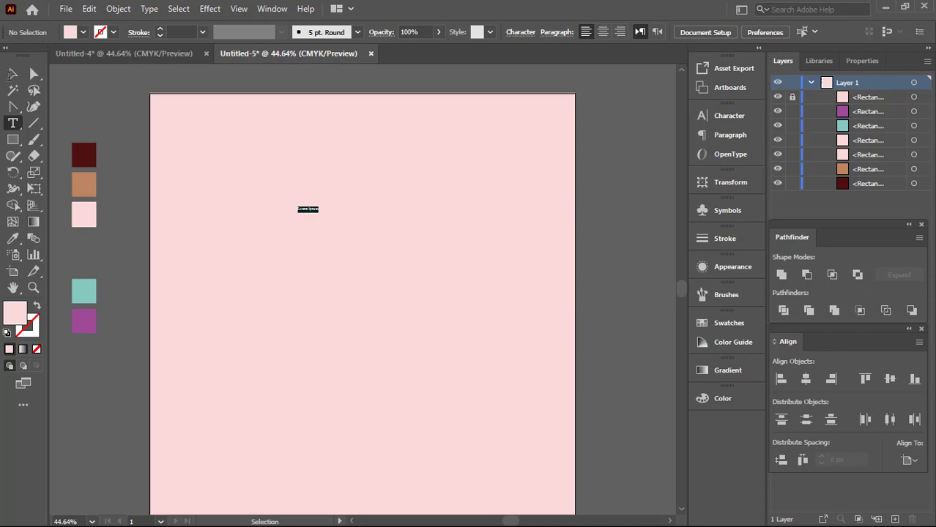
click(16, 72)
click(305, 211)
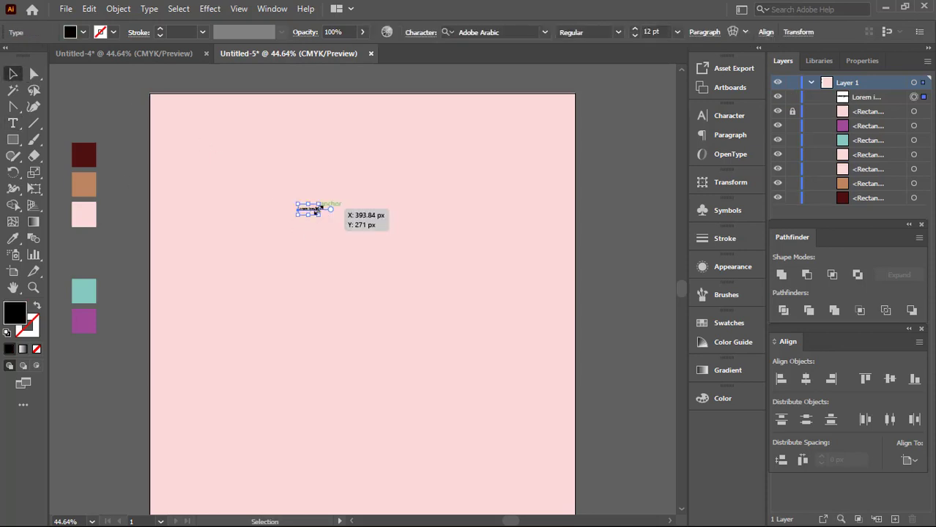
mouse_move(318, 210)
mouse_down()
mouse_move(453, 262)
mouse_move(468, 256)
mouse_up()
mouse_move(403, 217)
mouse_down()
mouse_move(378, 211)
mouse_move(382, 219)
mouse_up()
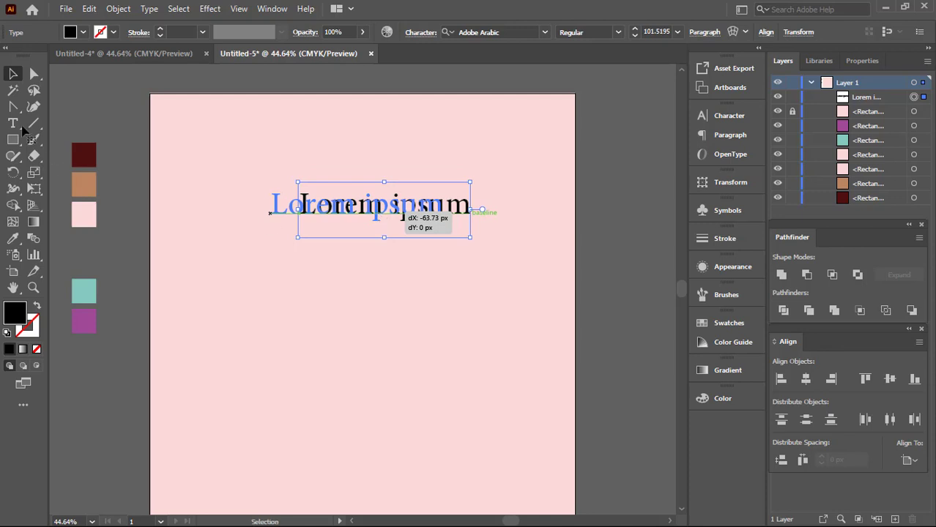
click(13, 125)
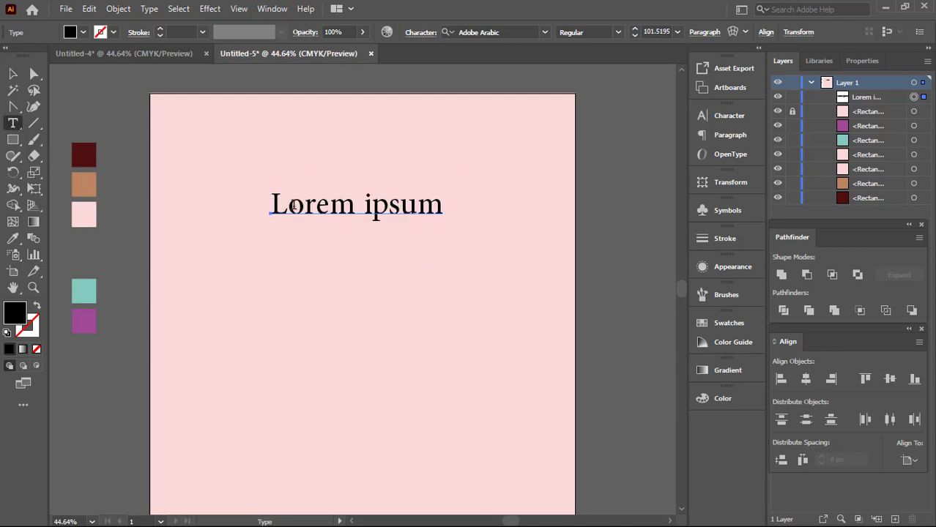
drag(272, 204, 509, 214)
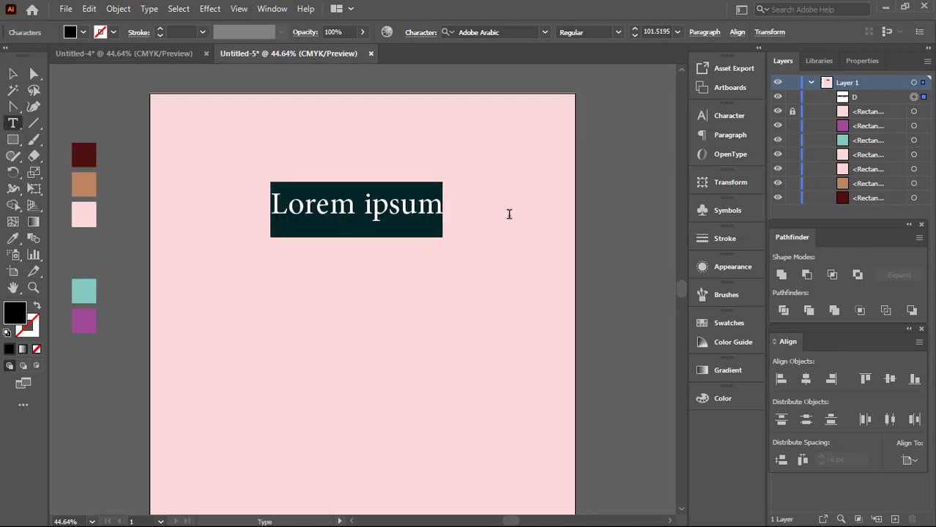
text(DESIGN)
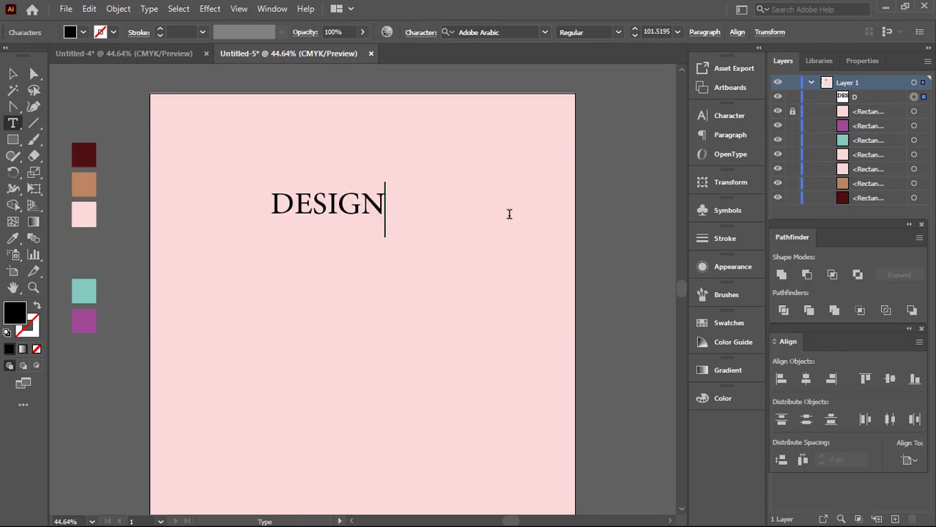
Set DESIGN in the Dense Letters font, stretch it slightly wider and nudge it left
click(509, 32)
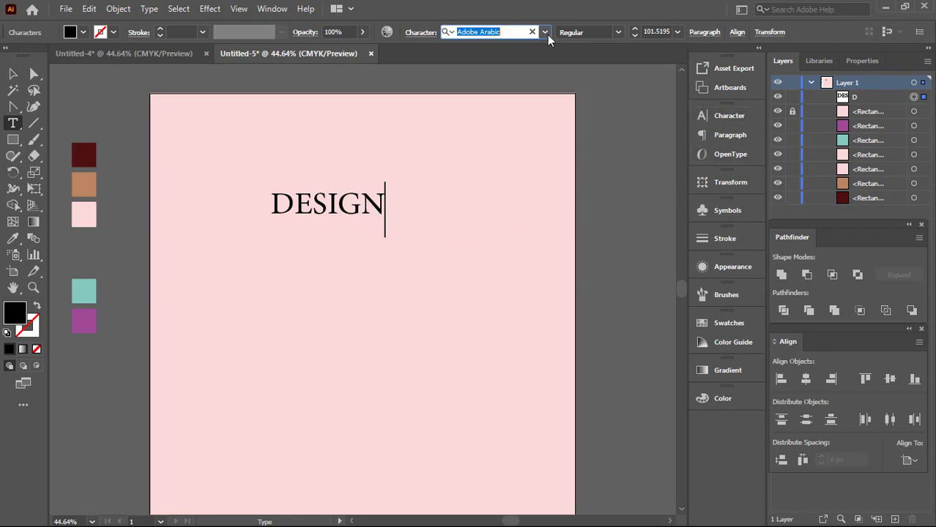
click(545, 34)
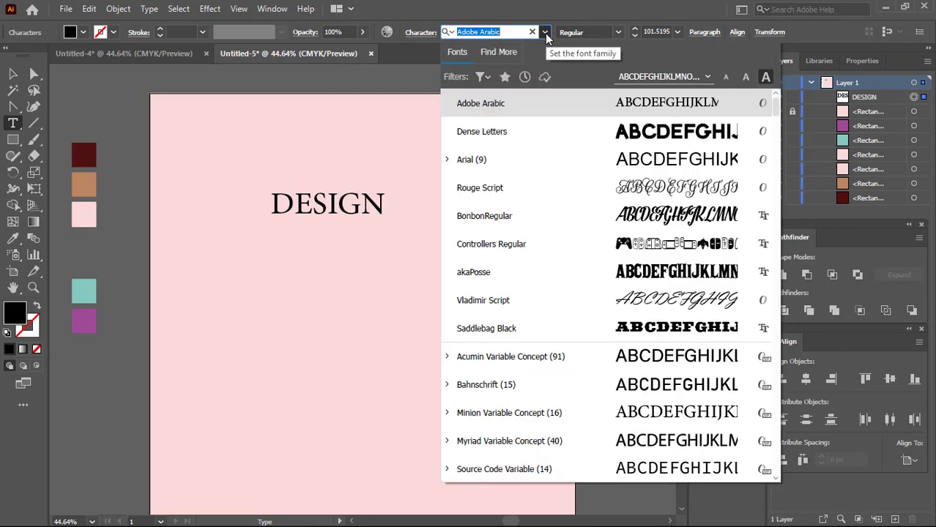
key(Escape)
text(Dense Letters)
key(Return)
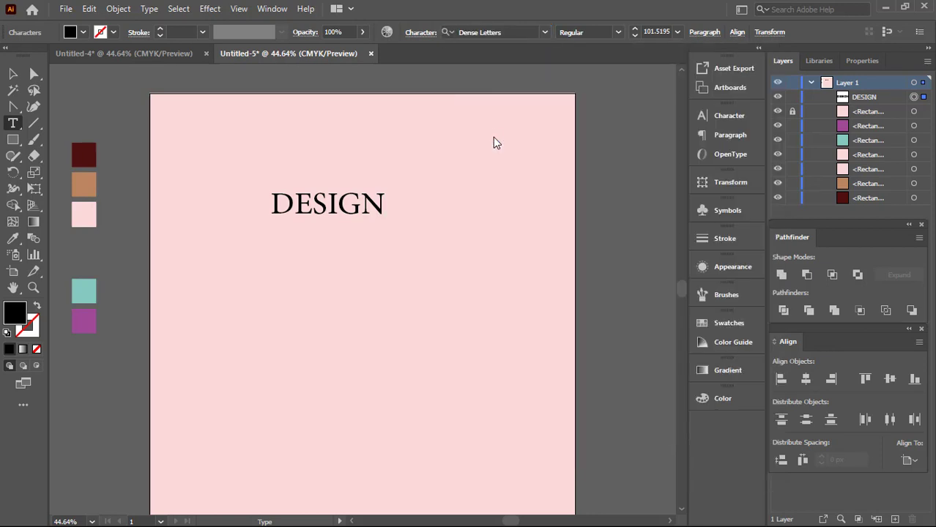
click(12, 72)
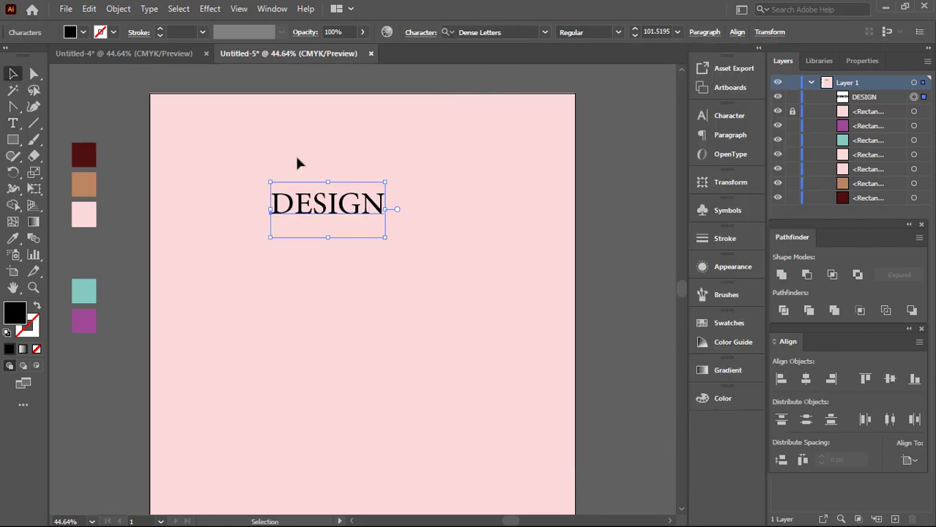
click(544, 32)
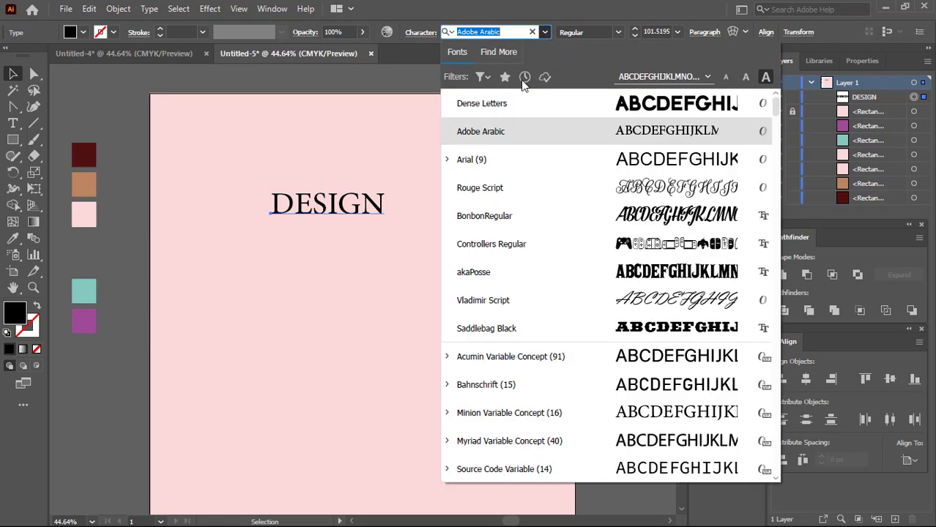
click(506, 98)
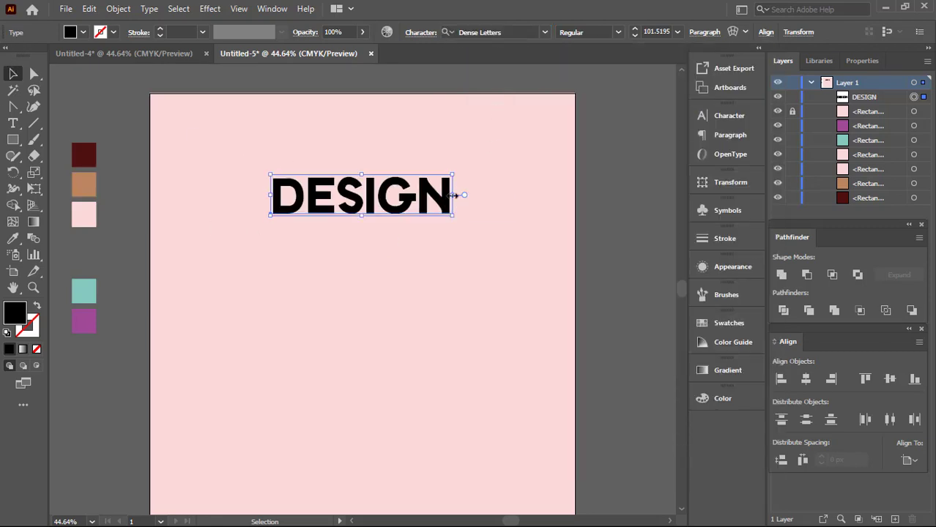
drag(454, 195, 462, 195)
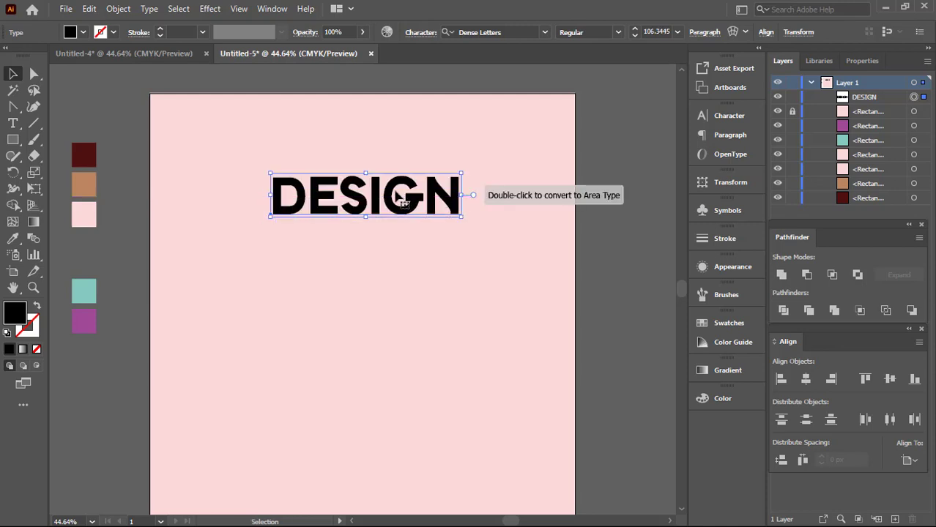
drag(392, 185, 389, 184)
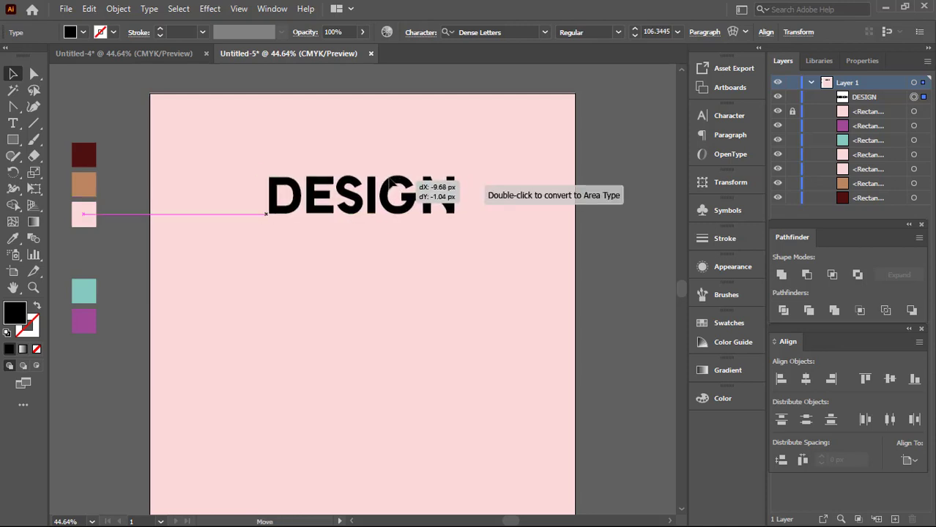
drag(389, 184, 389, 184)
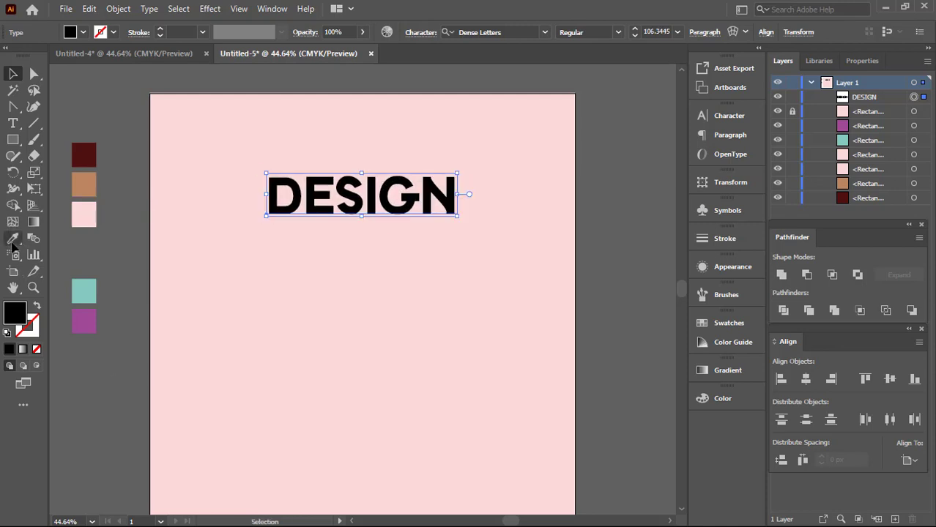
Outline the DESIGN text, duplicate it into four stacked lines, and select all four
right_click(381, 185)
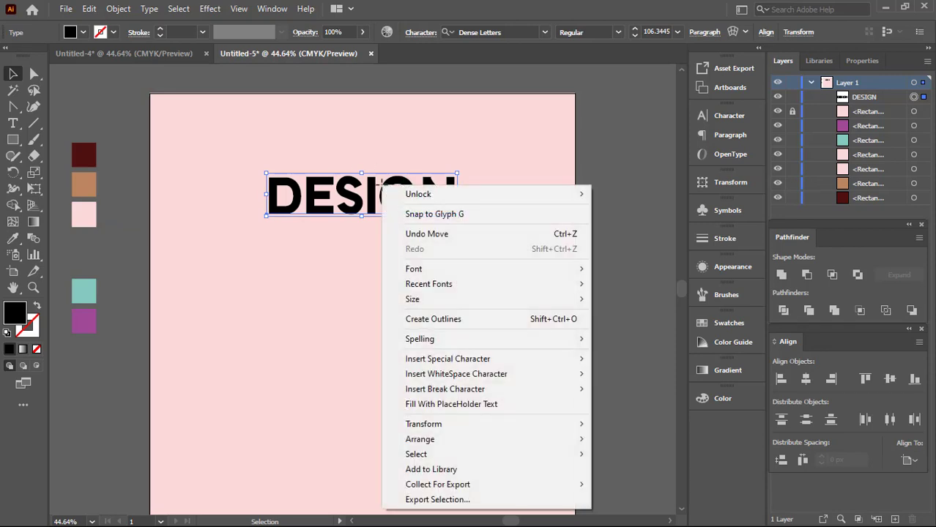
click(443, 319)
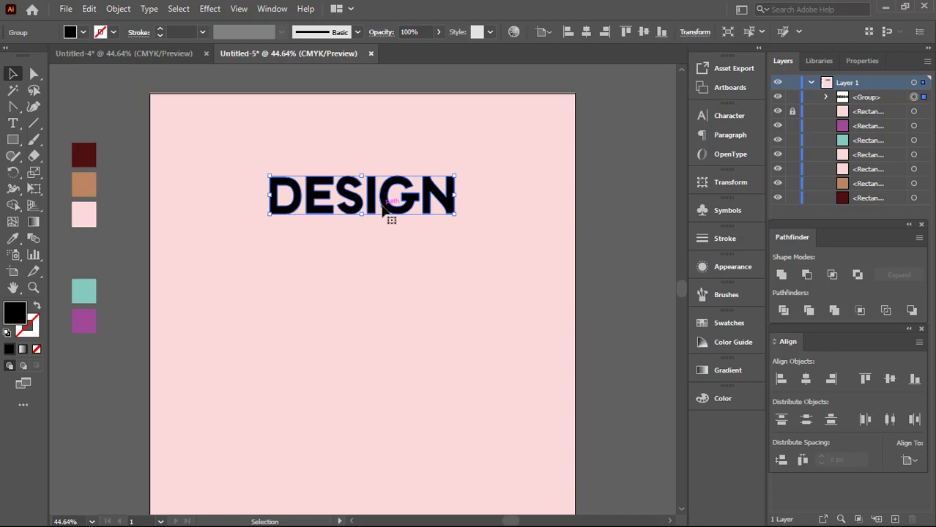
drag(388, 209, 390, 253)
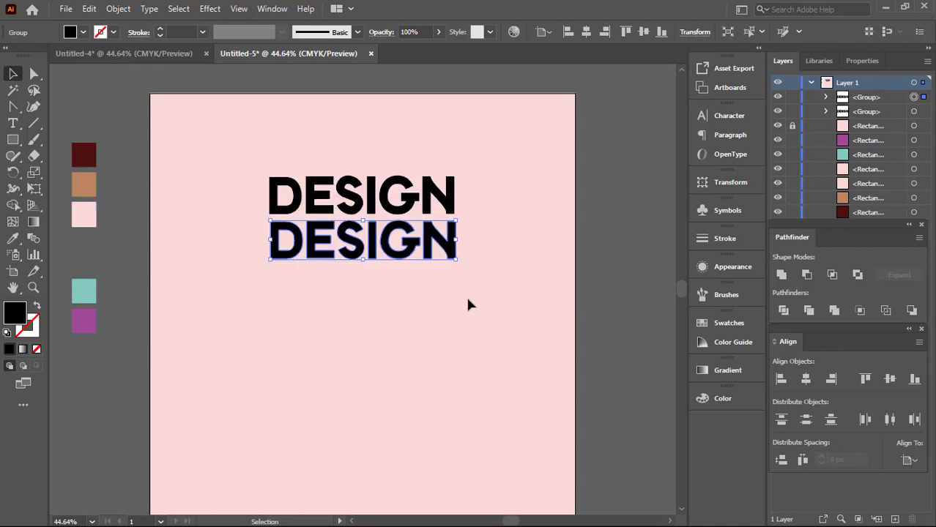
key(ctrl+d)
key(ctrl+d)
click(103, 95)
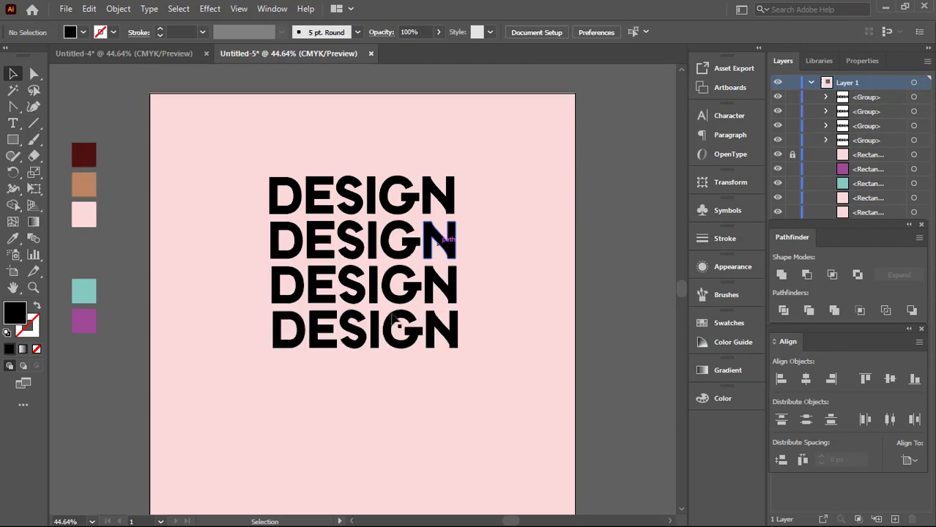
drag(226, 143, 460, 363)
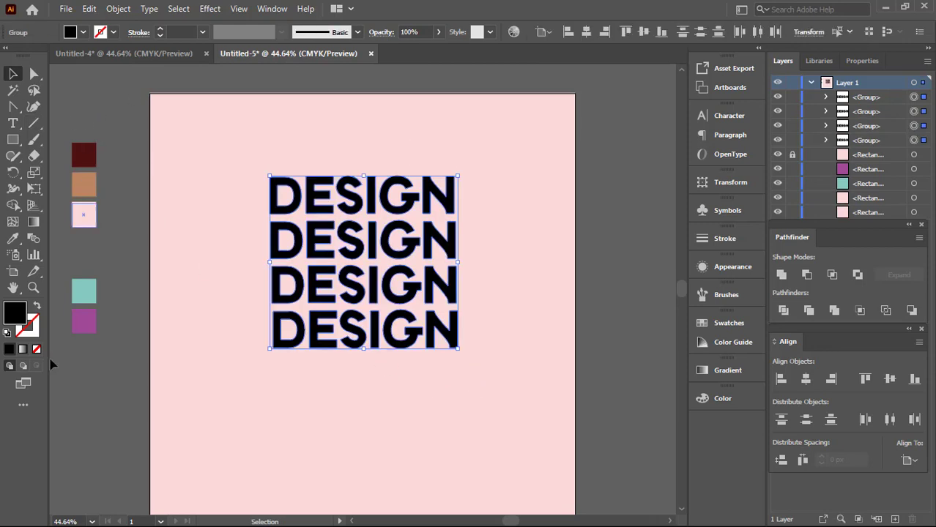
Recolour the four DESIGN lines with the dark maroon swatch and group them
click(13, 240)
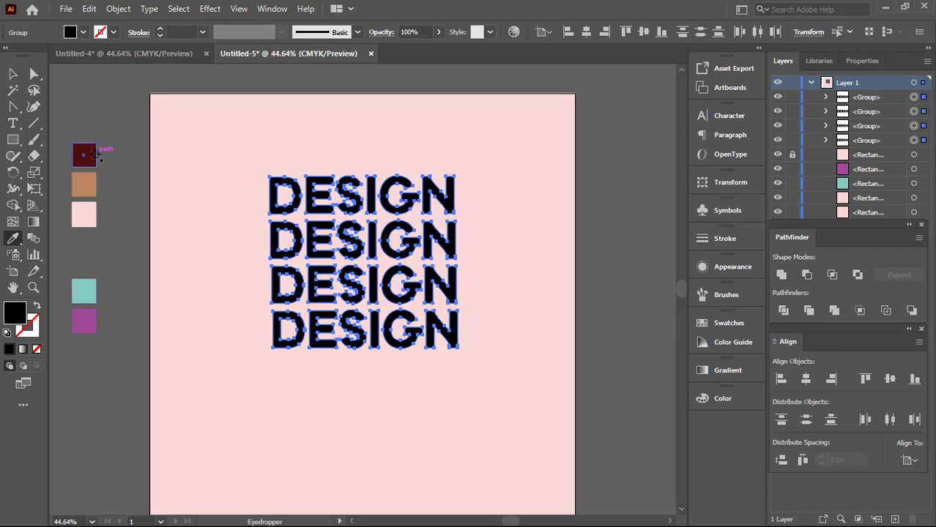
click(93, 156)
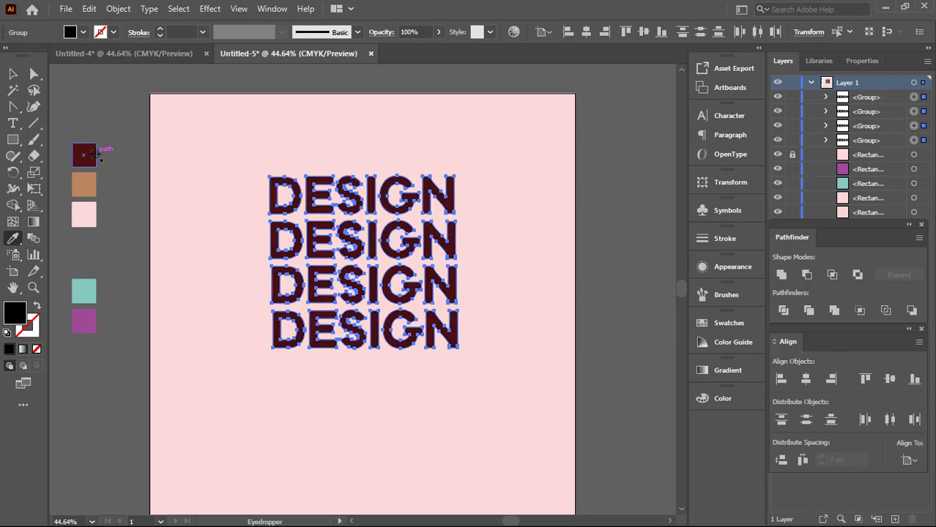
click(11, 74)
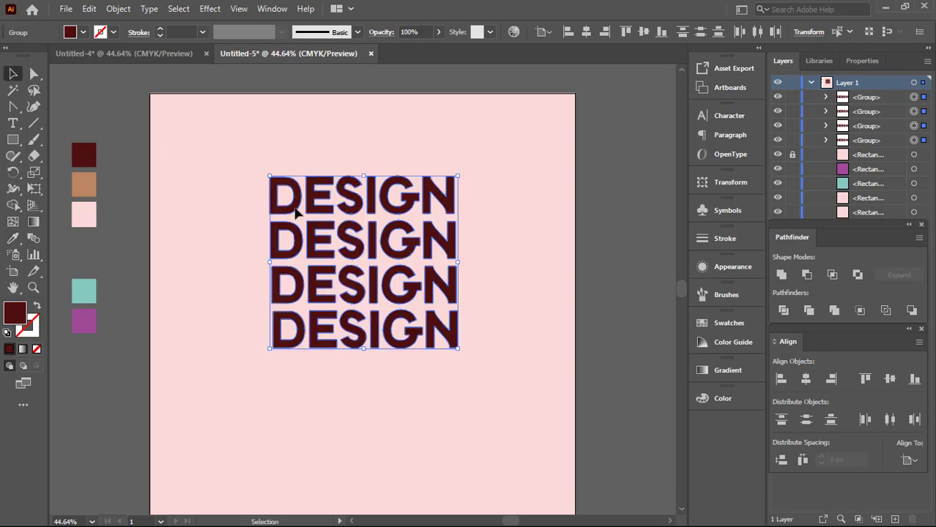
right_click(371, 201)
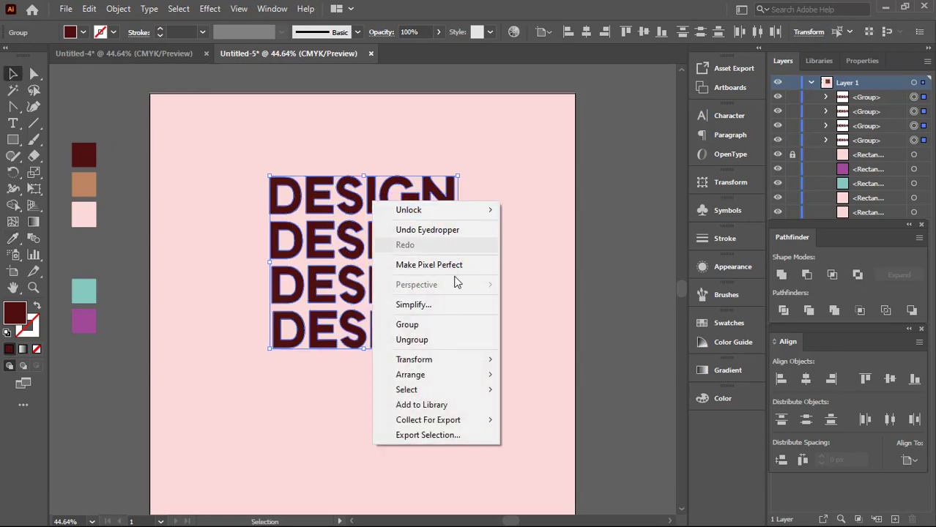
click(429, 324)
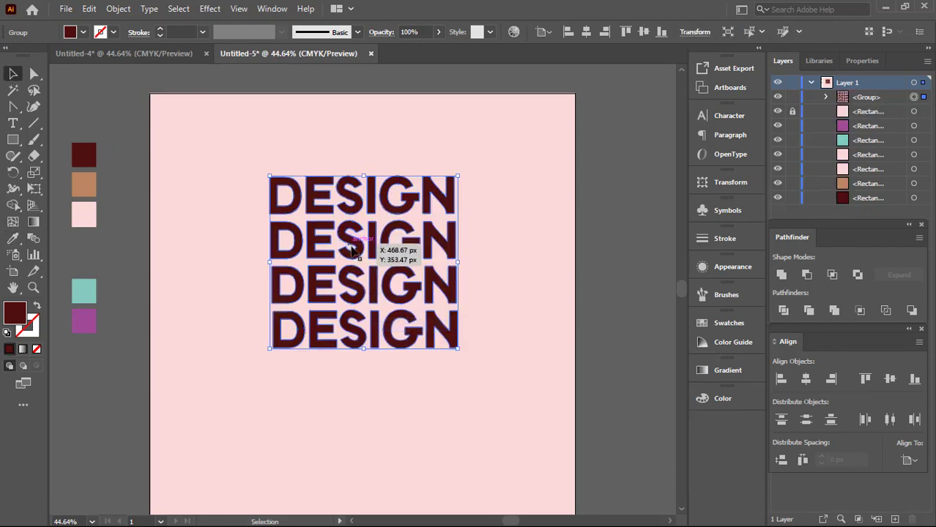
Copy the DESIGN group to the right, shift the original left, and colour the copy tan
drag(357, 249, 575, 249)
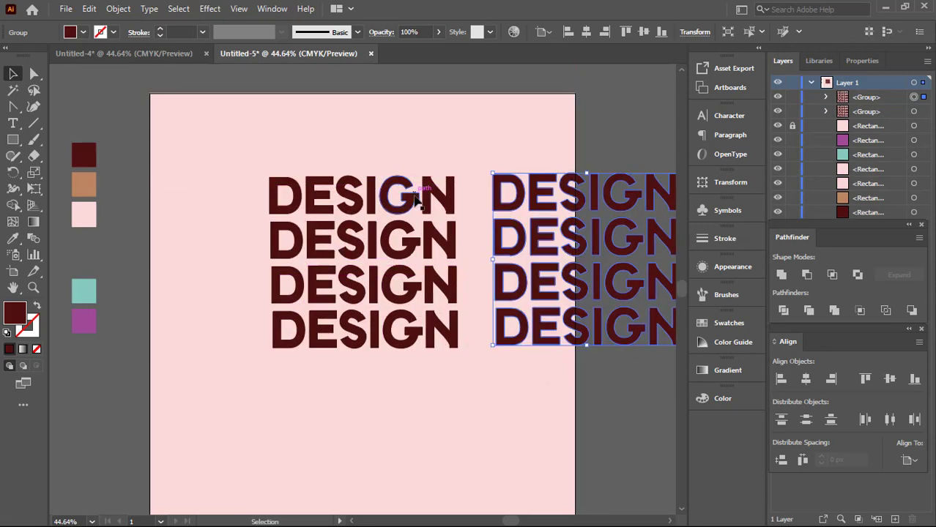
drag(411, 192, 334, 195)
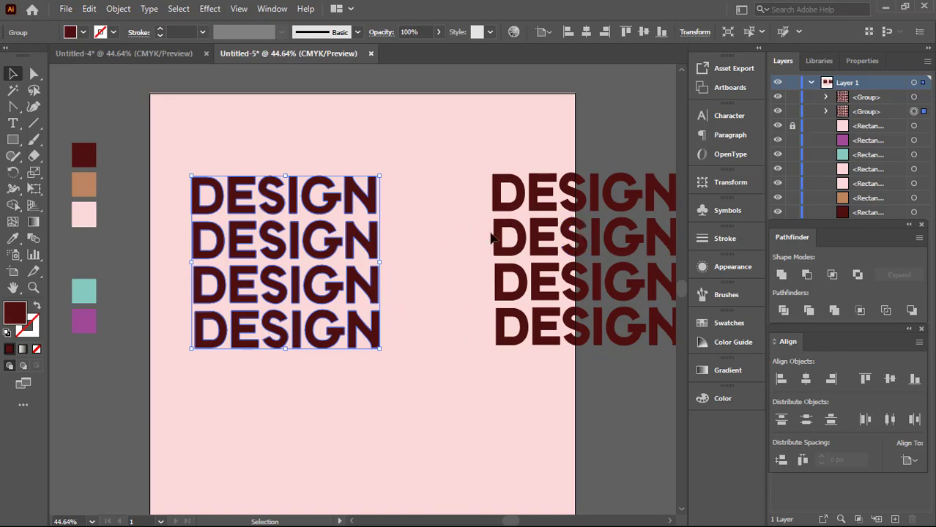
click(534, 227)
click(13, 238)
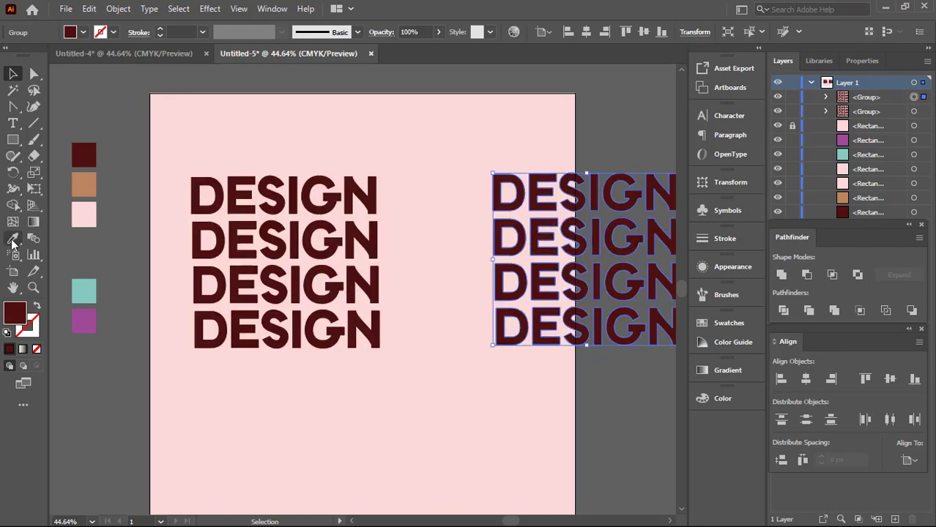
click(88, 184)
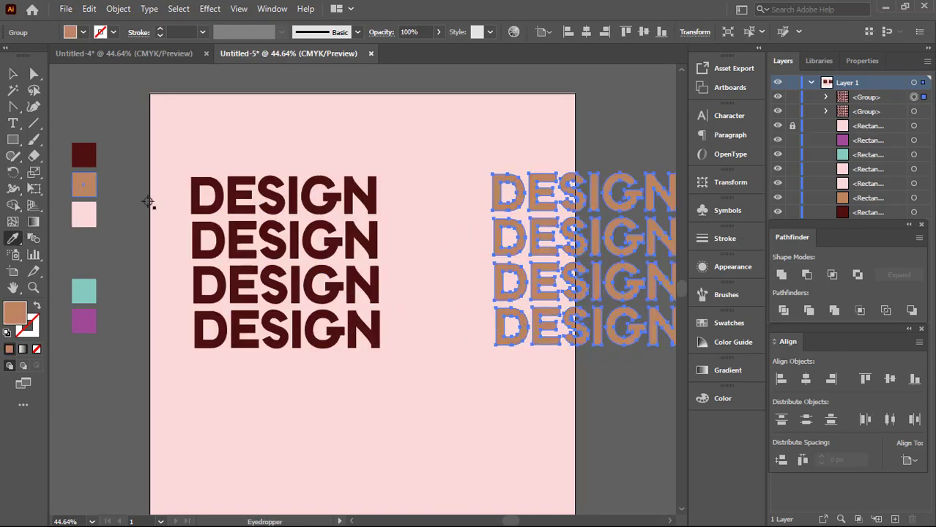
click(13, 74)
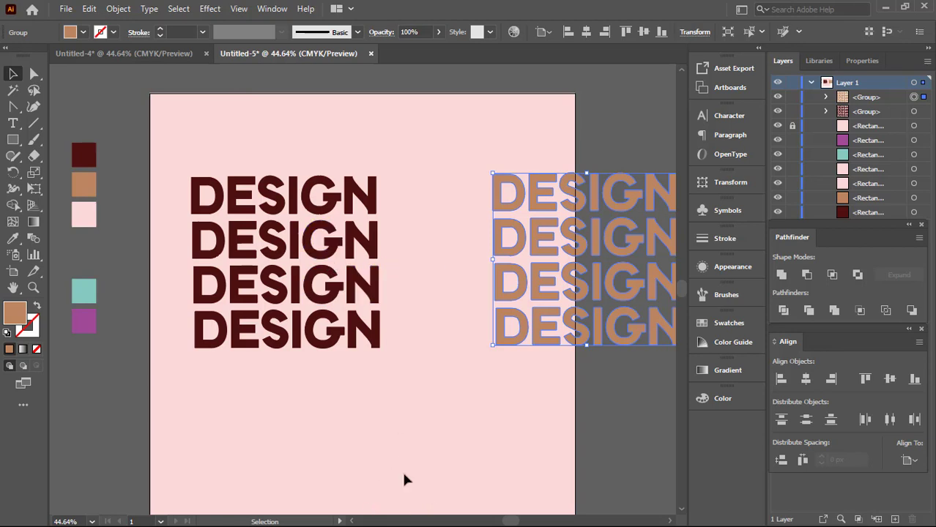
Slide the tan stack left beside the maroon stack, then select the maroon stack
drag(620, 207, 551, 212)
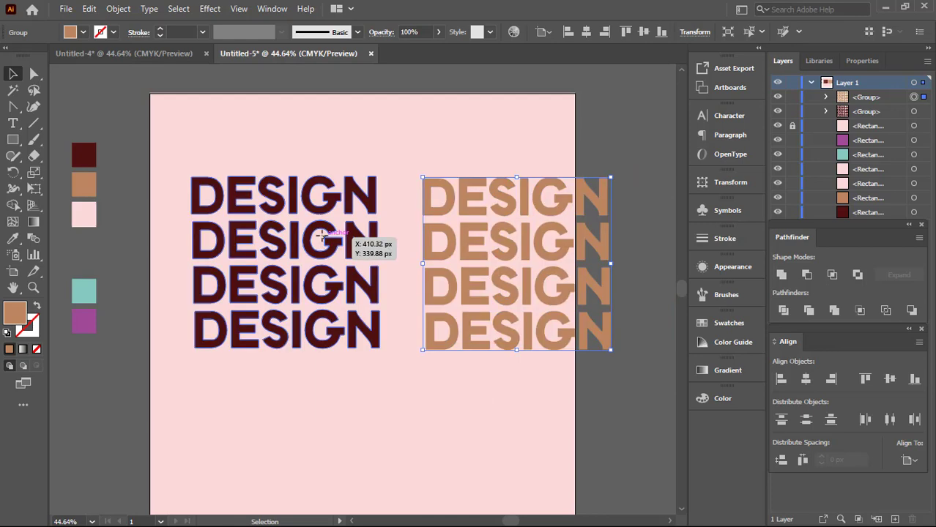
click(329, 236)
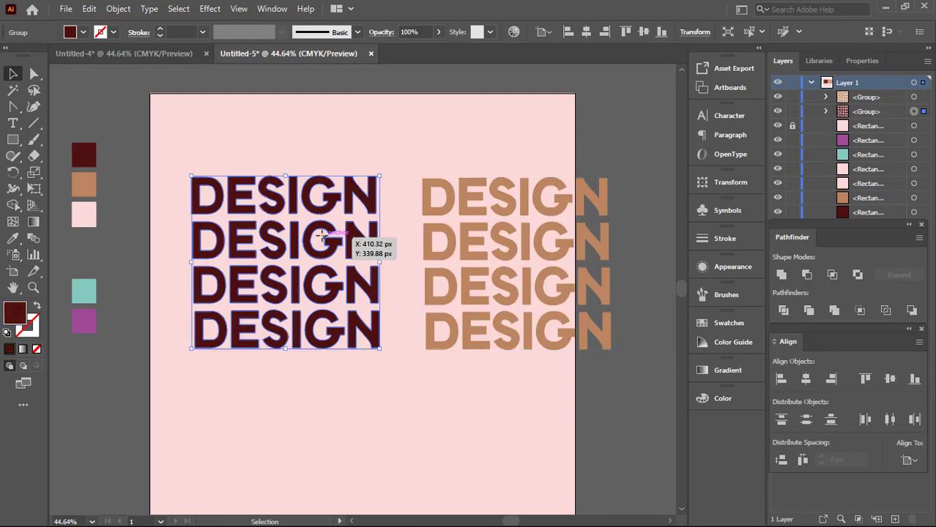
Apply an Envelope Distort warp to the maroon stack: Flag, Vertical, Bend -22%
click(119, 8)
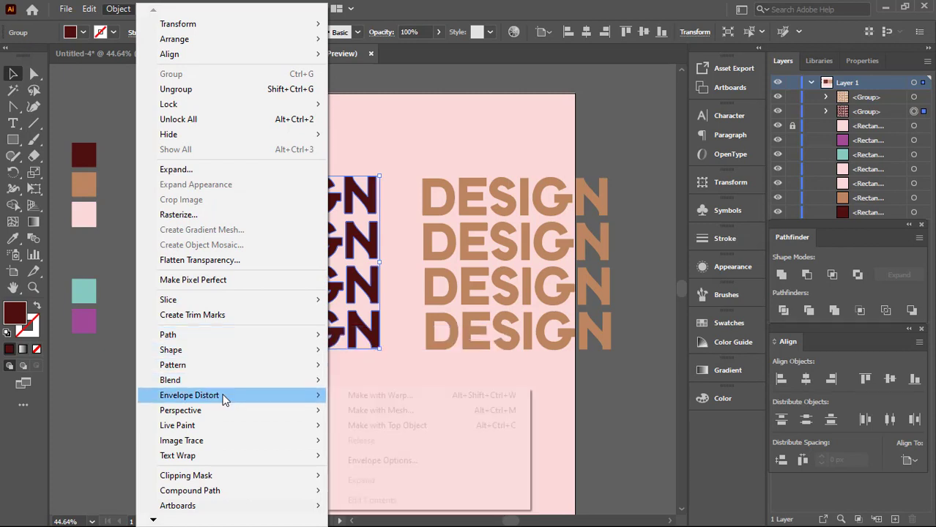
mouse_move(189, 395)
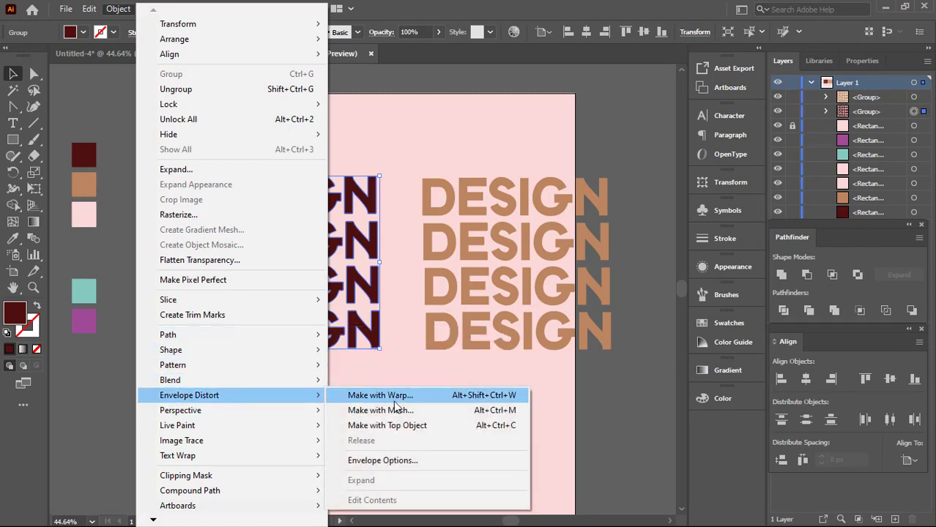
click(394, 401)
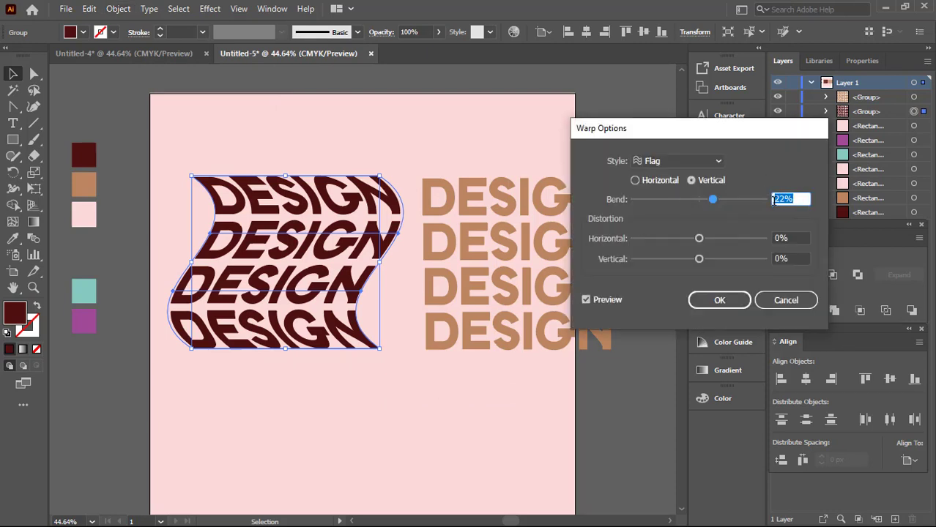
click(774, 200)
text(-)
click(735, 299)
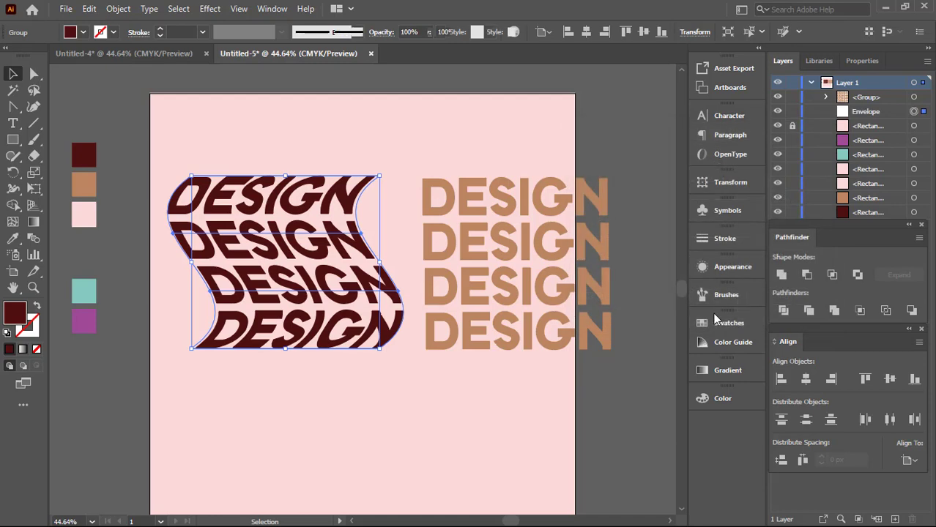
Apply an Envelope Distort warp to the tan stack: Flag, Vertical, Bend 22%
click(502, 242)
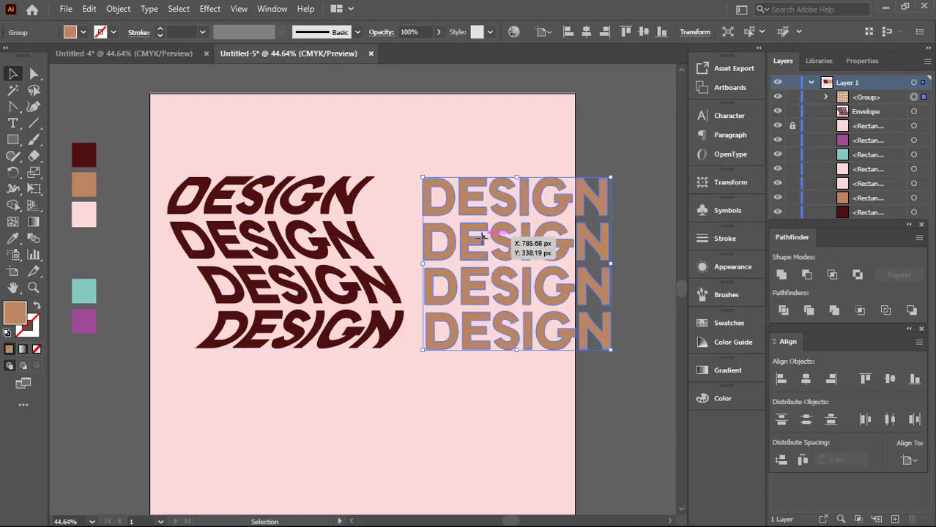
click(118, 9)
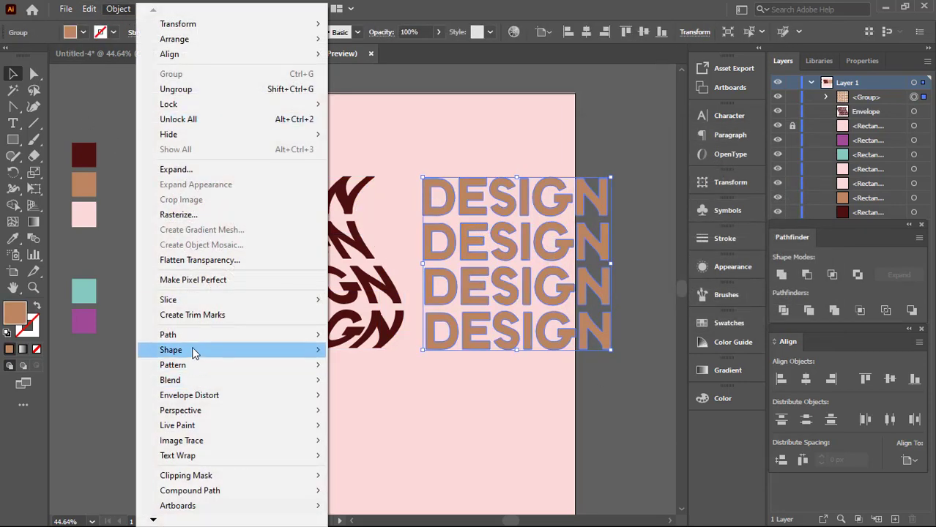
mouse_move(189, 395)
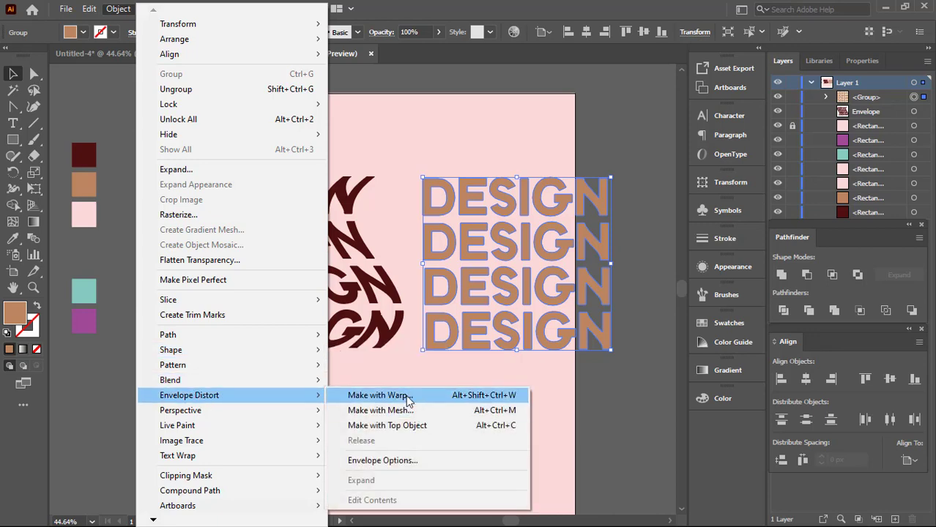
click(406, 394)
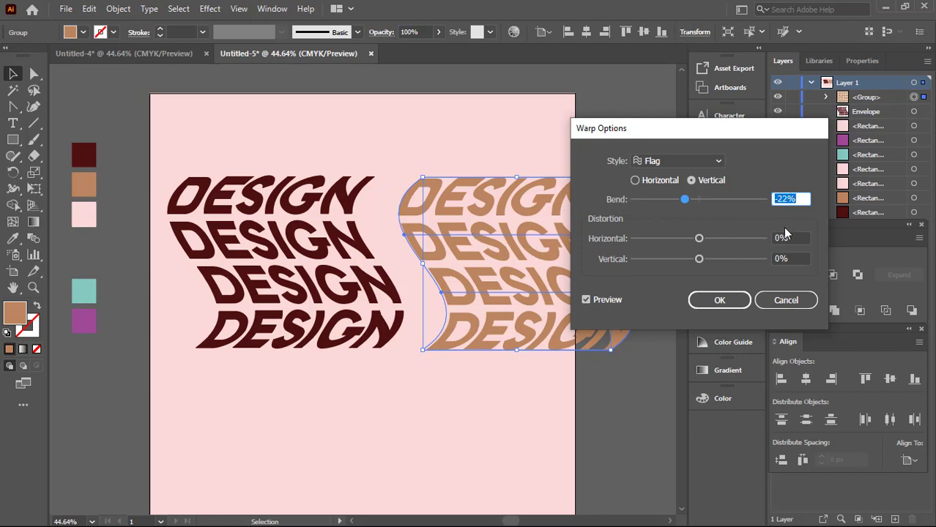
click(777, 199)
drag(777, 199, 773, 199)
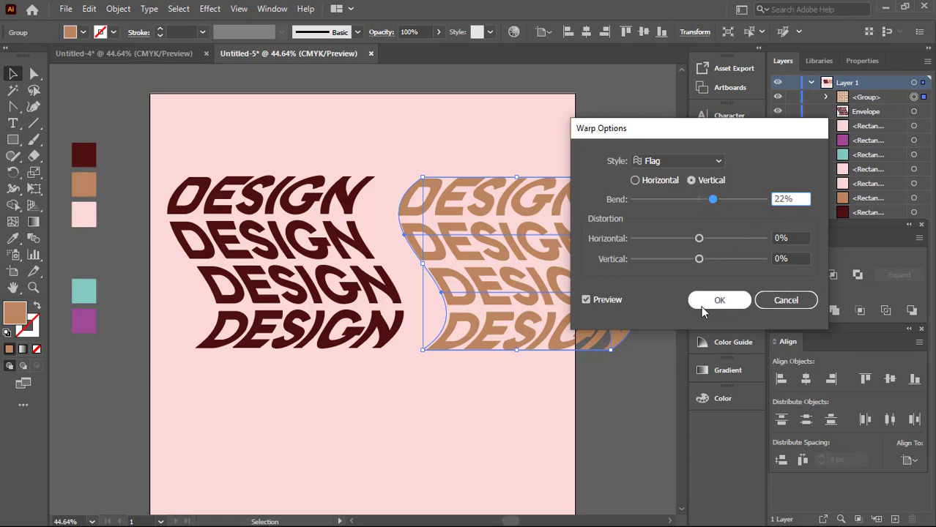
double_click(585, 300)
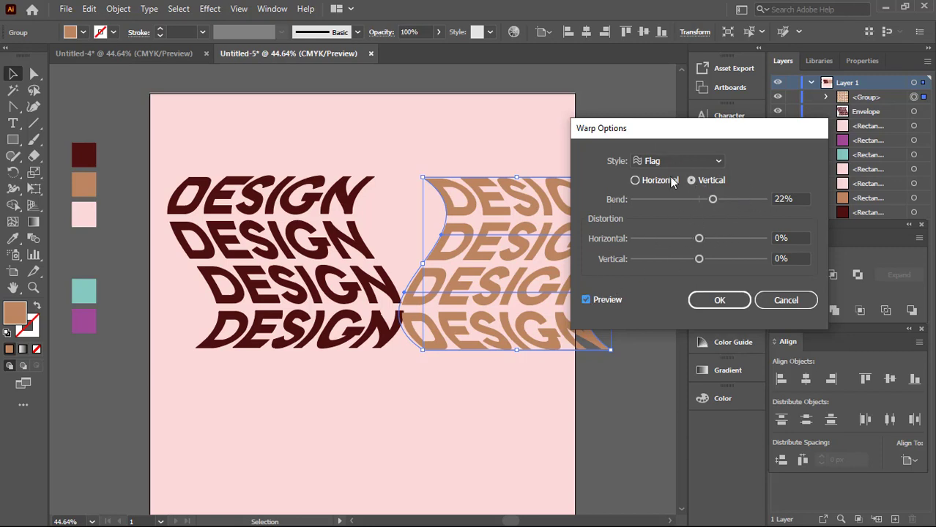
click(717, 301)
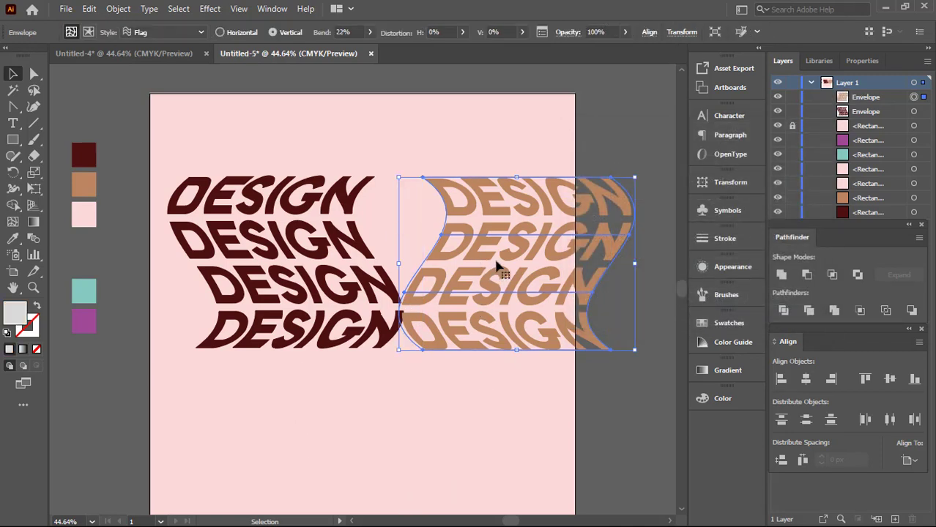
Use Arrange > Bring to Front on the tan warped stack so it overlaps the maroon stack
click(333, 311)
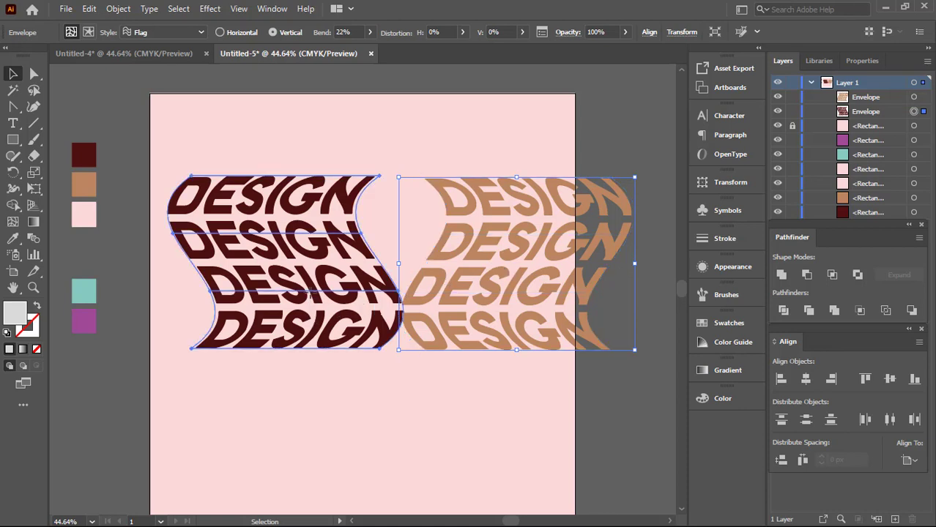
right_click(313, 292)
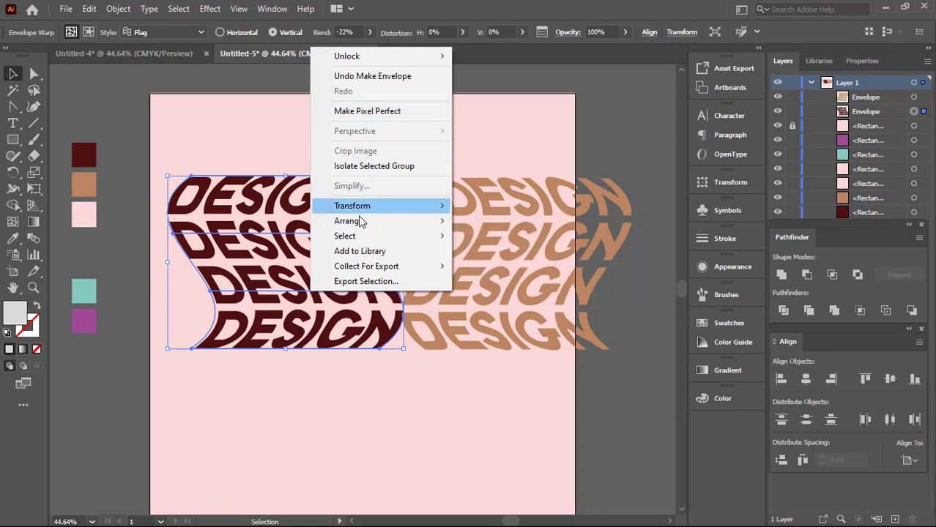
mouse_move(348, 221)
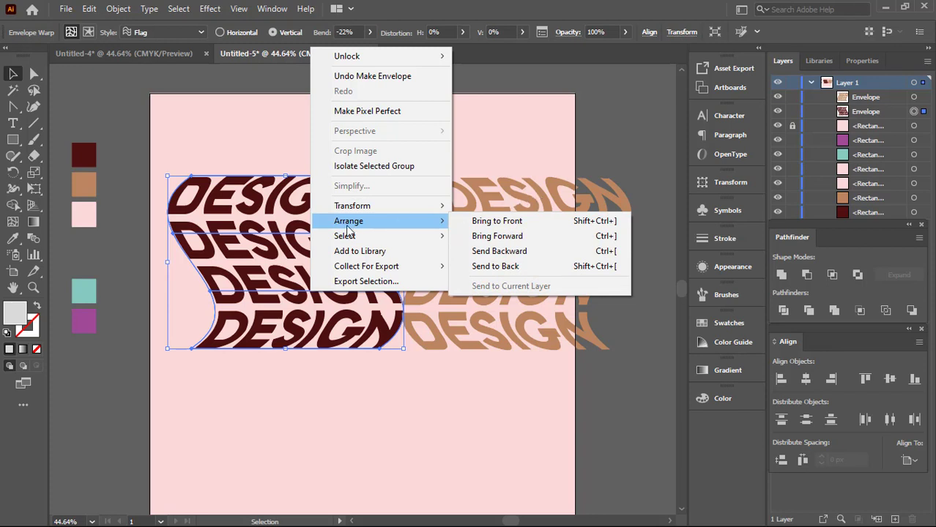
click(502, 204)
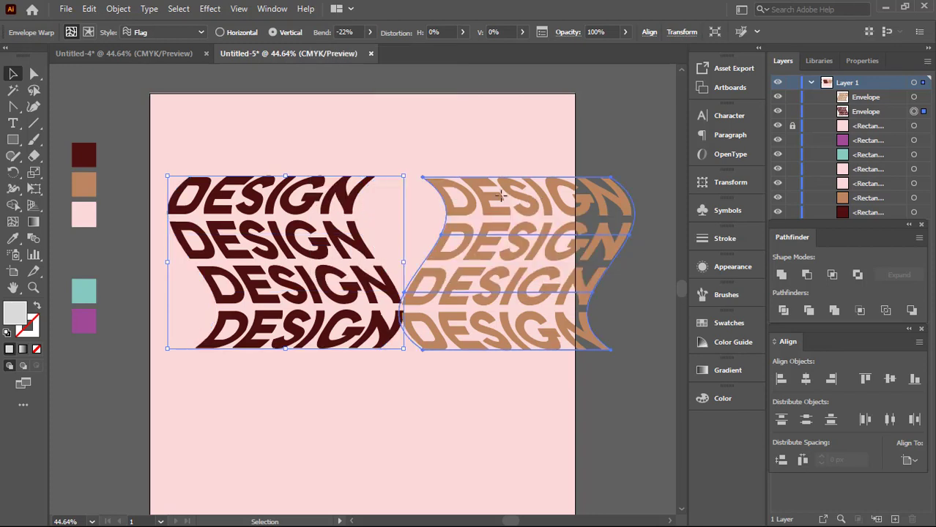
right_click(502, 199)
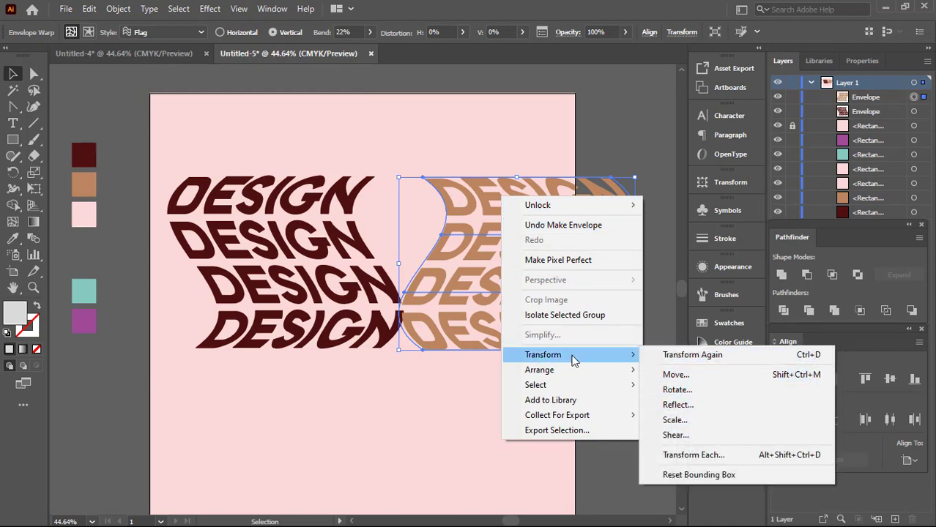
mouse_move(539, 369)
click(659, 371)
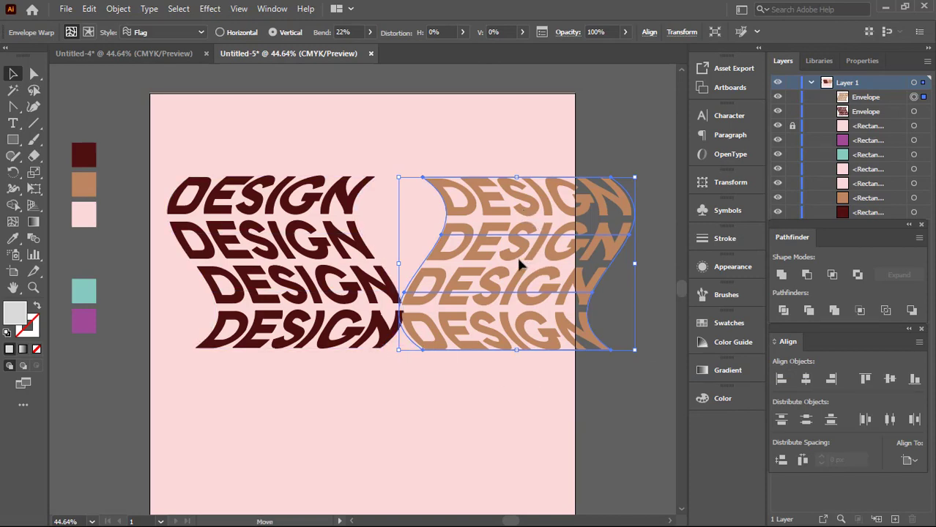
Place the tan DESIGN stack on top of the dark brown stack
drag(518, 265, 311, 265)
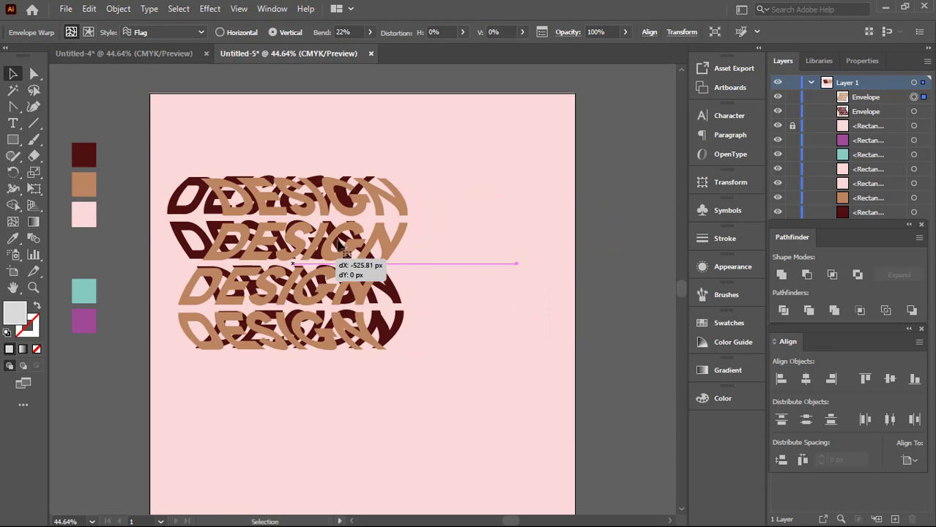
drag(311, 265, 308, 265)
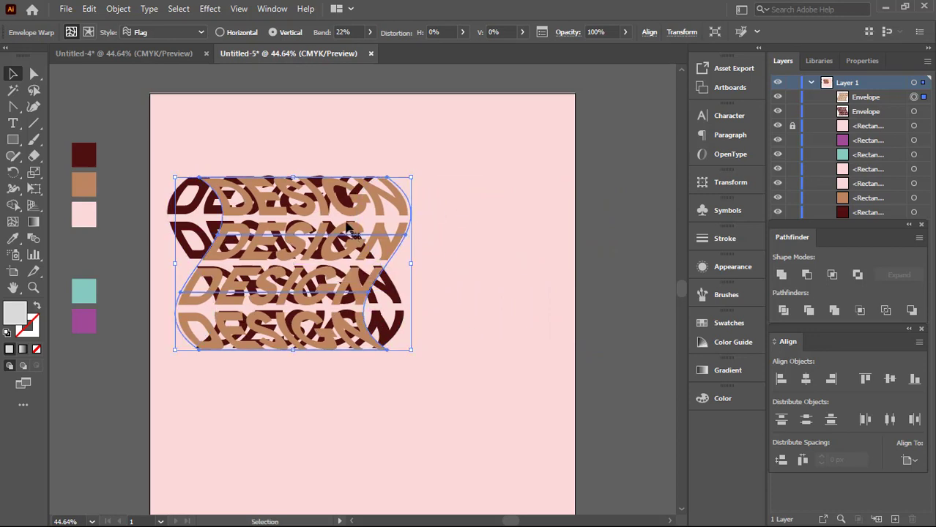
drag(343, 232, 329, 233)
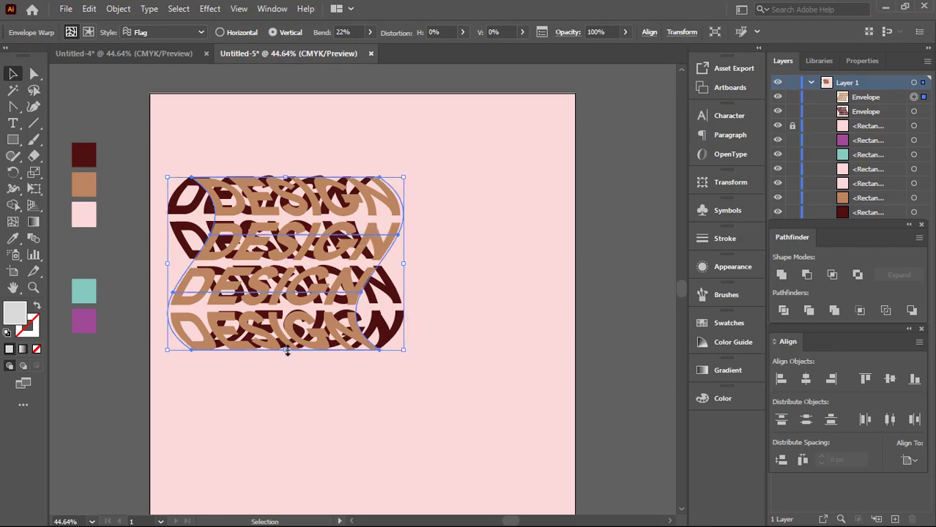
Stretch both warped stacks to about 695 px tall and move them up and right
drag(286, 351, 286, 450)
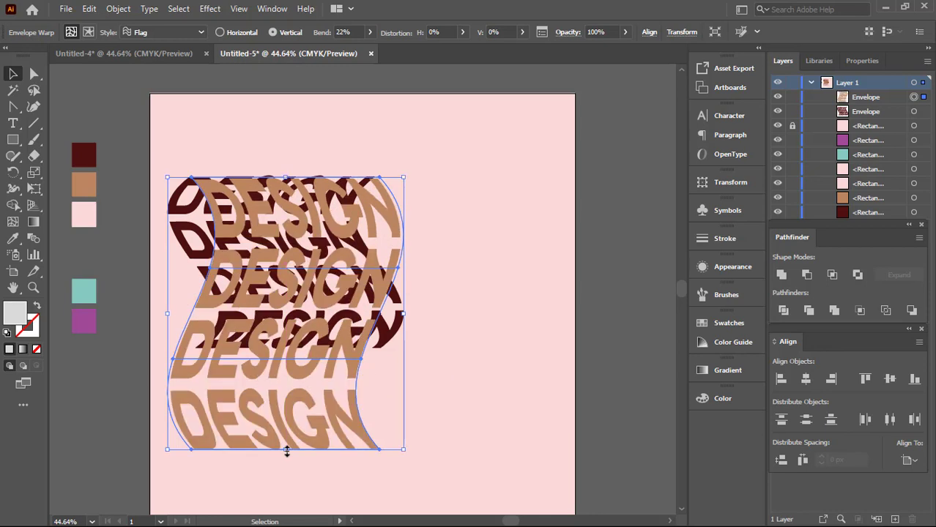
key(ctrl+z)
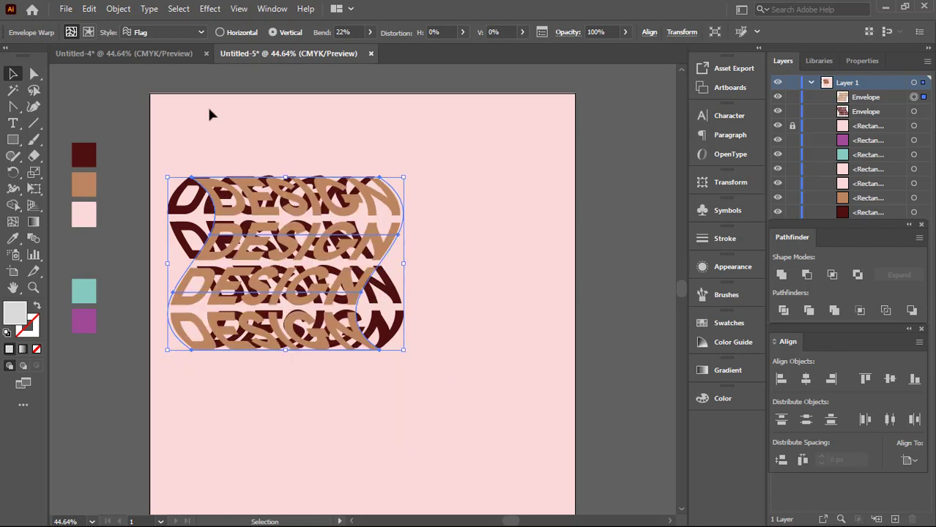
key(ctrl+z)
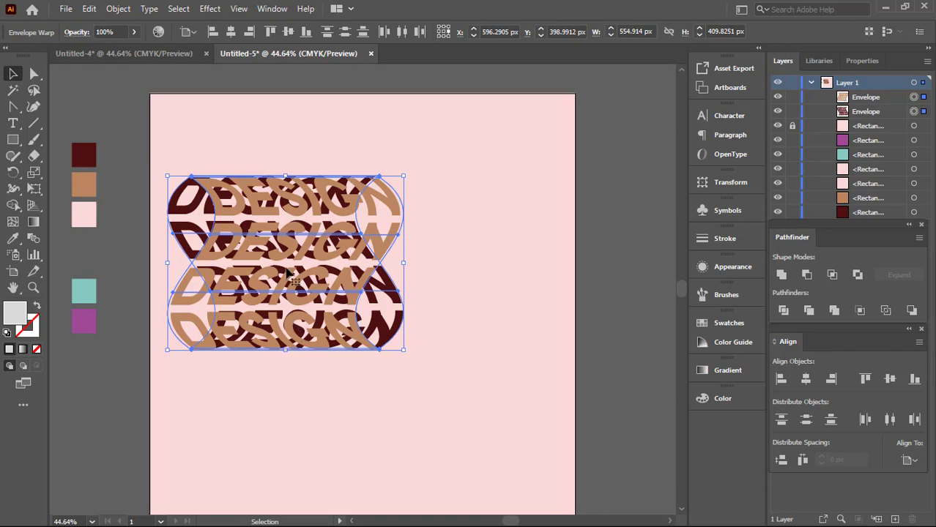
drag(286, 353, 285, 471)
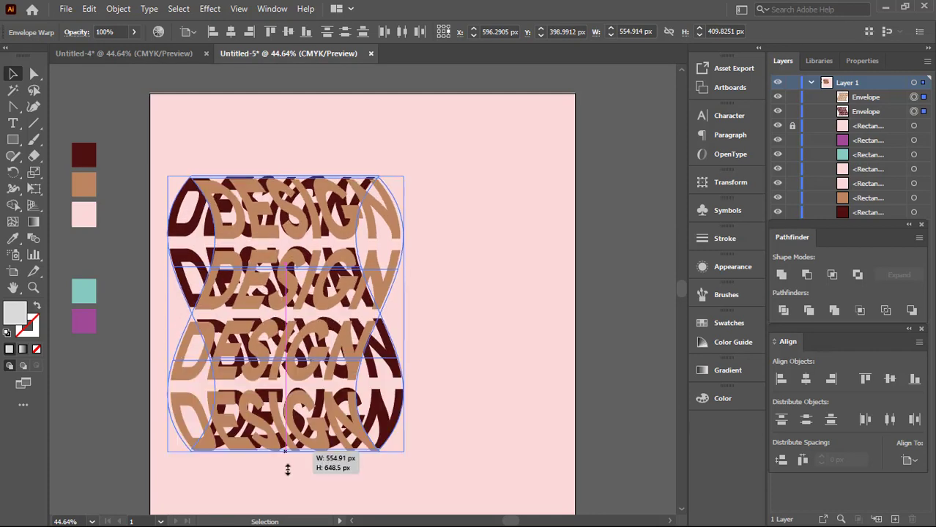
drag(297, 243, 355, 190)
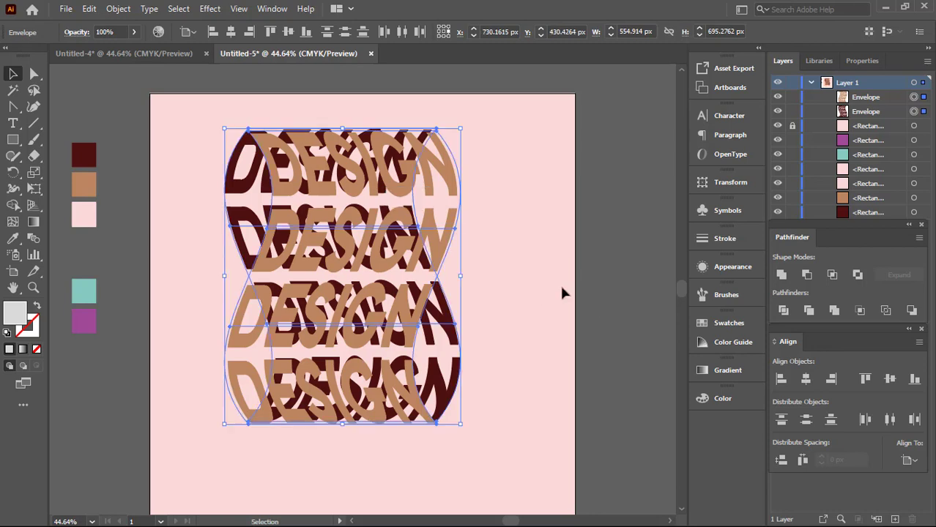
Nudge the tan warped stack slightly upward
click(579, 239)
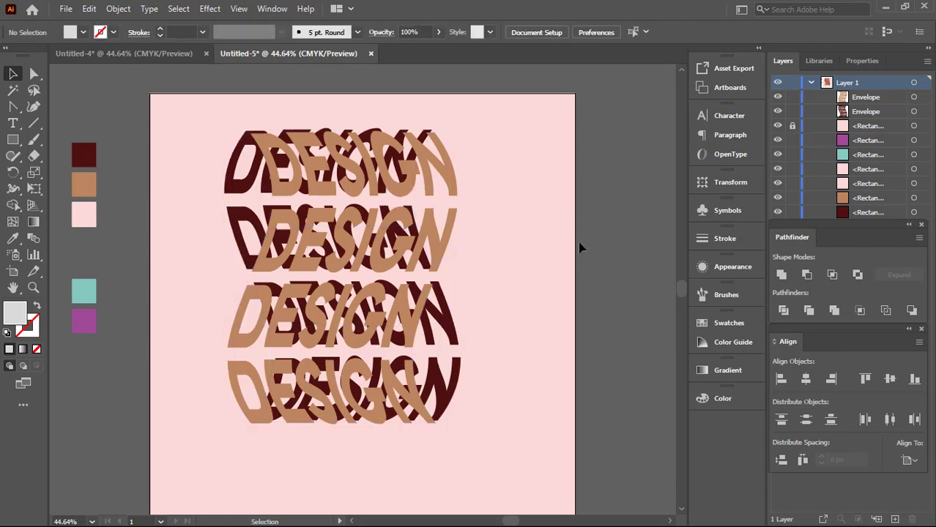
click(390, 203)
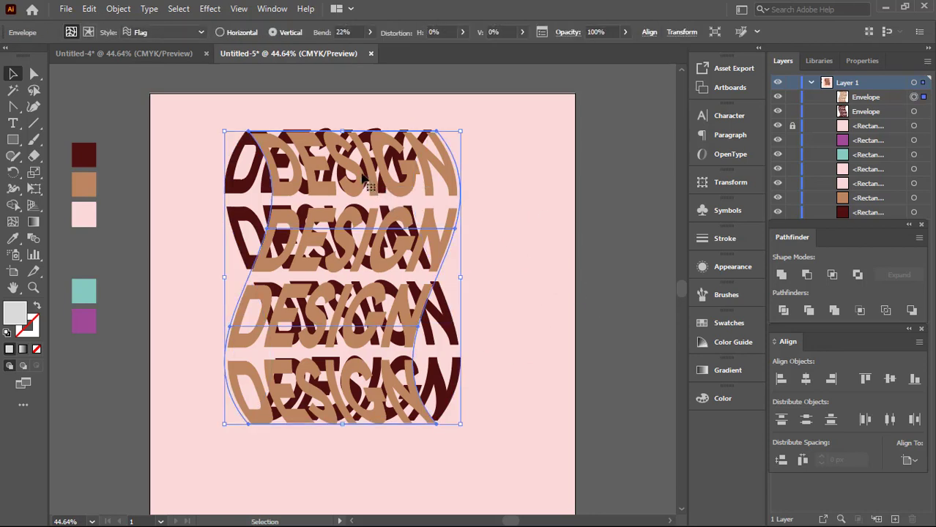
drag(352, 169, 352, 168)
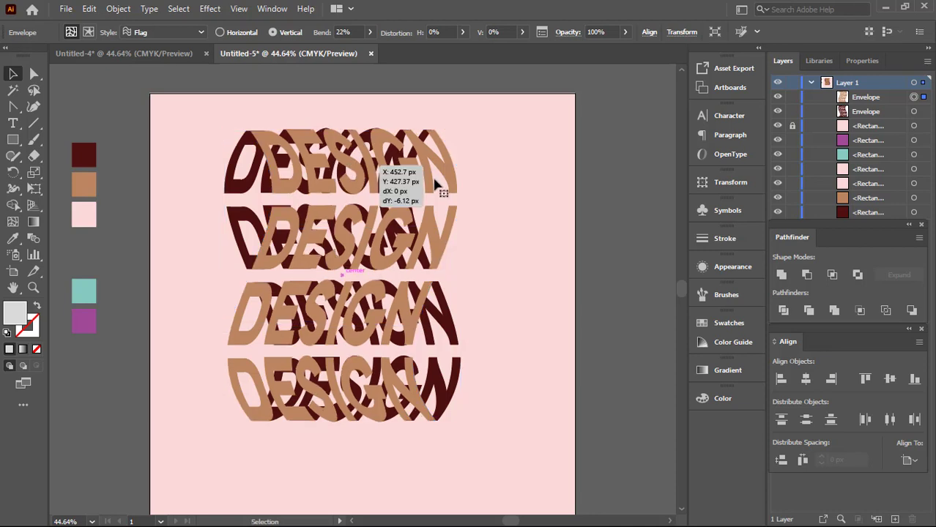
click(509, 437)
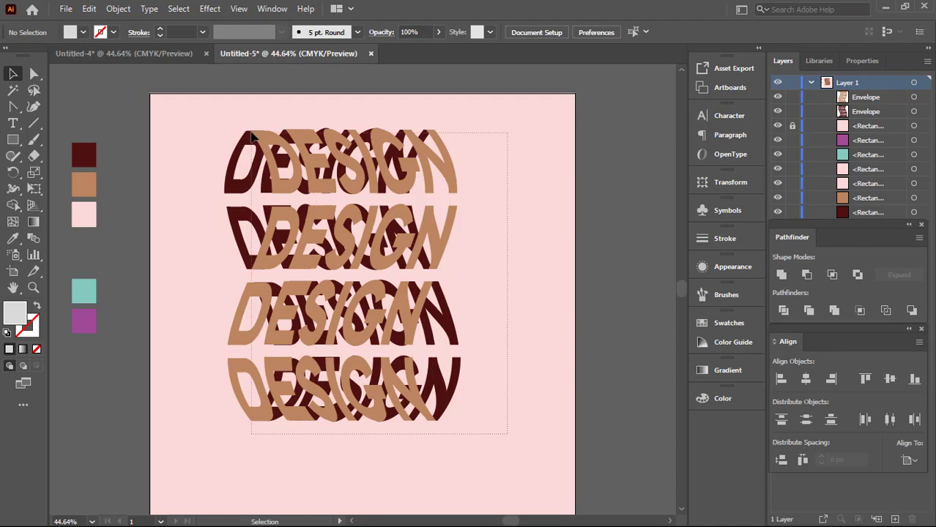
Expand both envelope stacks into grouped shapes with Object and Fill kept checked
drag(251, 136, 151, 123)
click(118, 9)
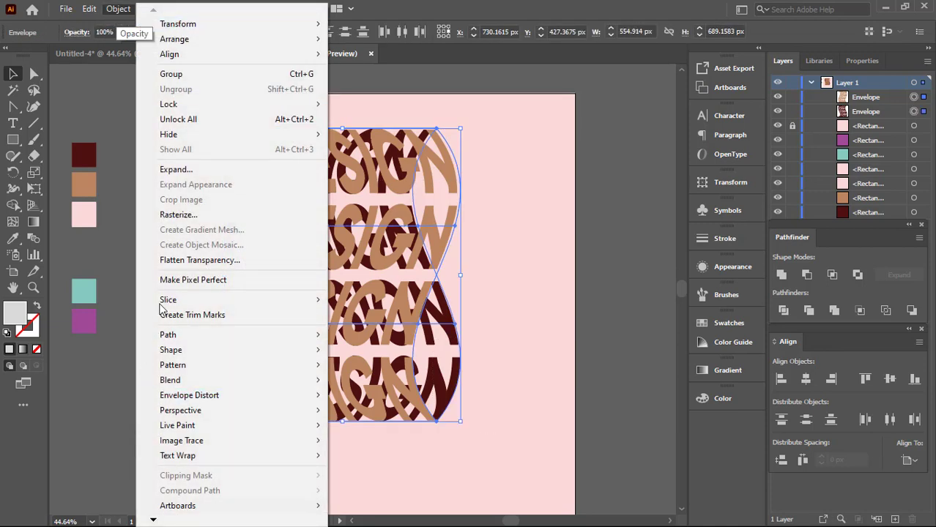
click(186, 169)
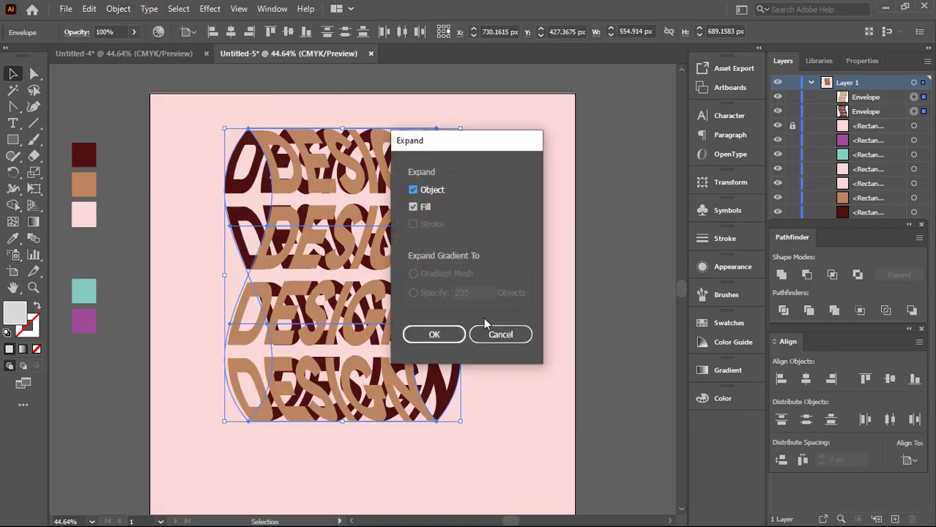
click(434, 335)
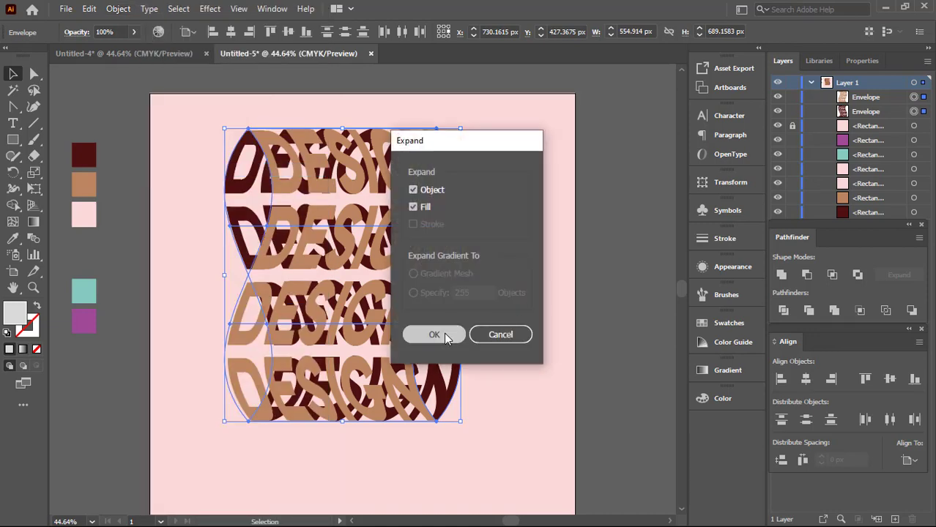
click(619, 196)
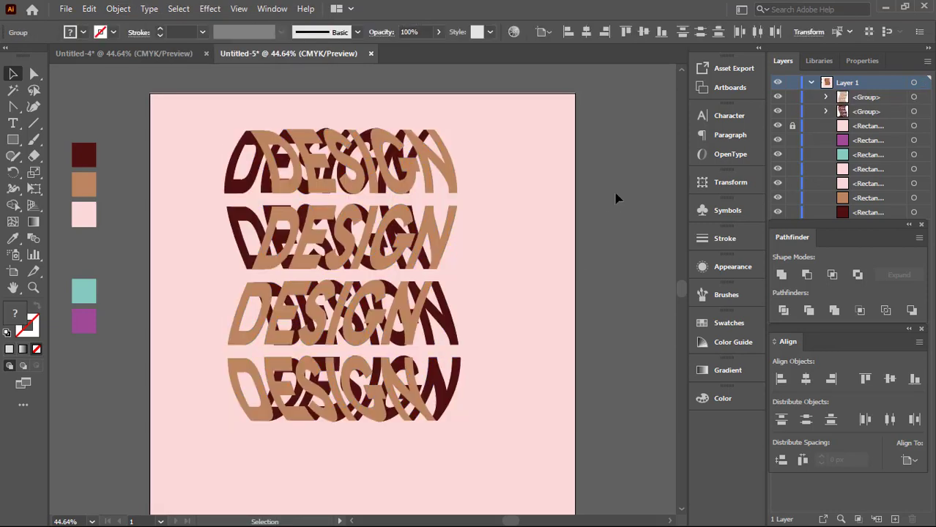
Recolour the tan DESIGN group with the teal sample swatch
click(314, 170)
click(12, 238)
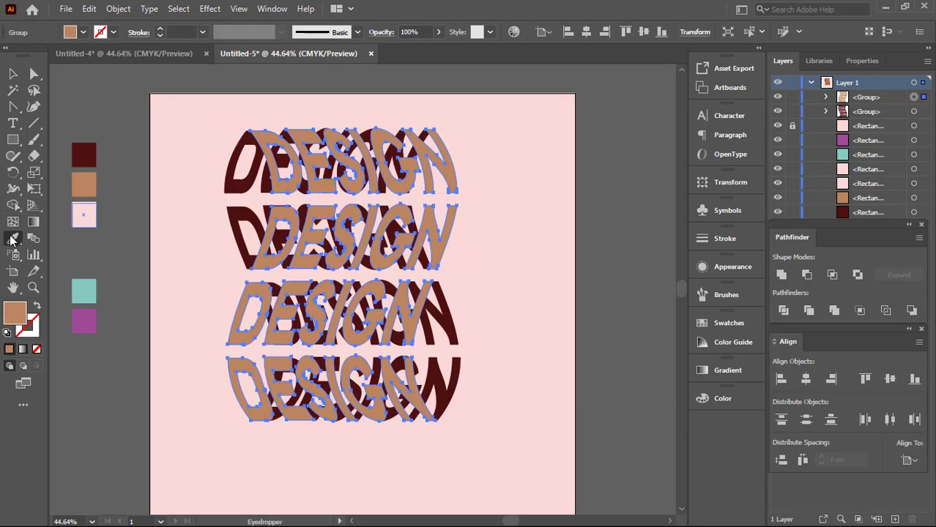
click(83, 291)
click(12, 73)
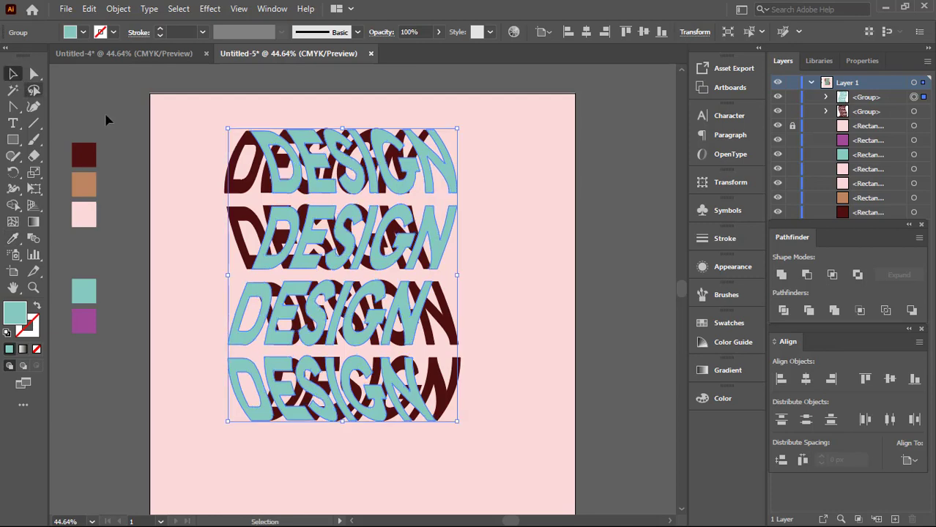
Recolour the dark brown DESIGN group with the purple sample swatch
click(246, 221)
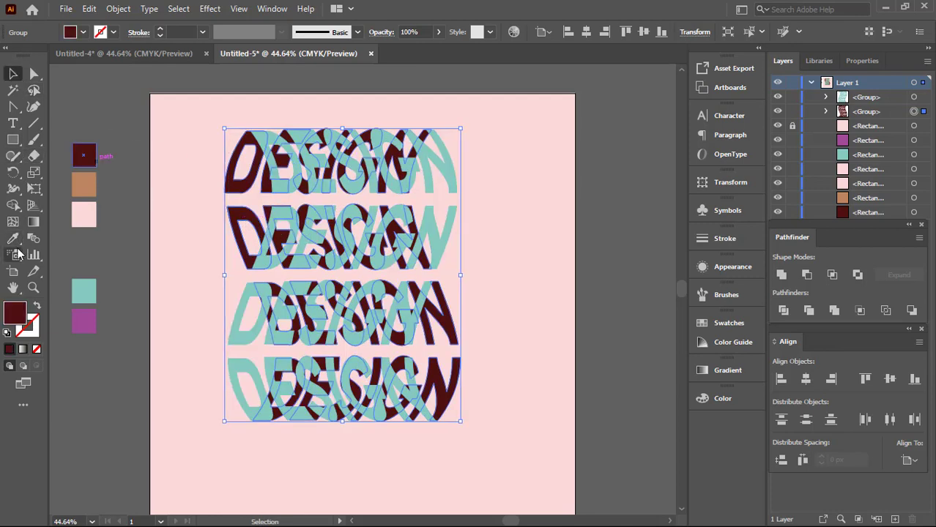
click(12, 238)
click(95, 317)
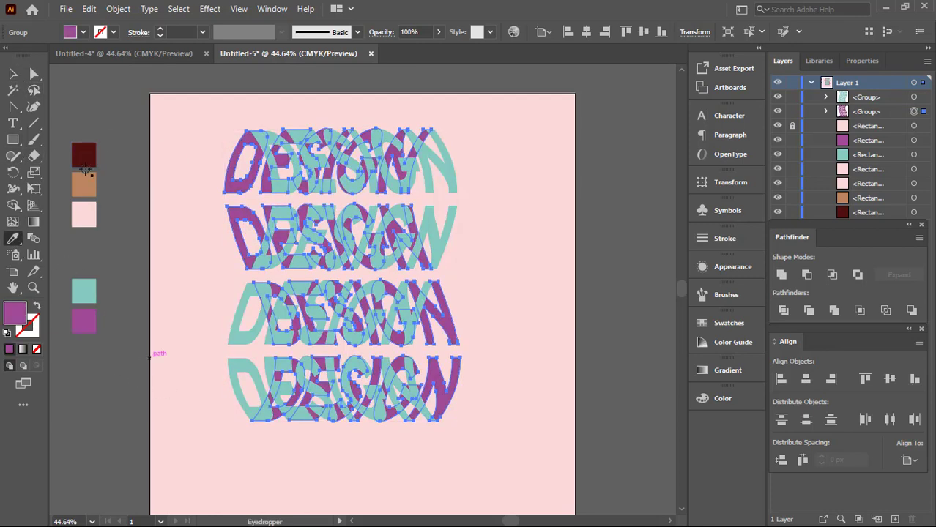
click(12, 74)
click(348, 64)
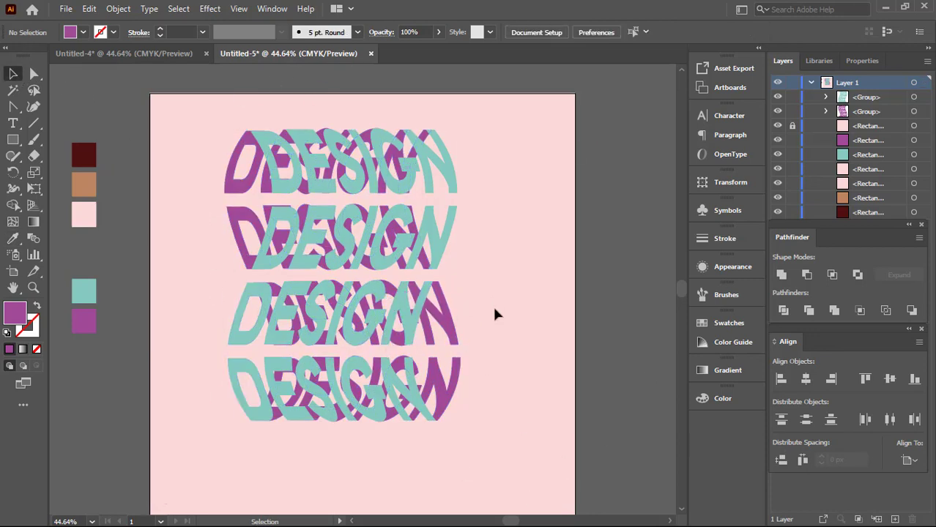
scroll(373, 336, down, 1)
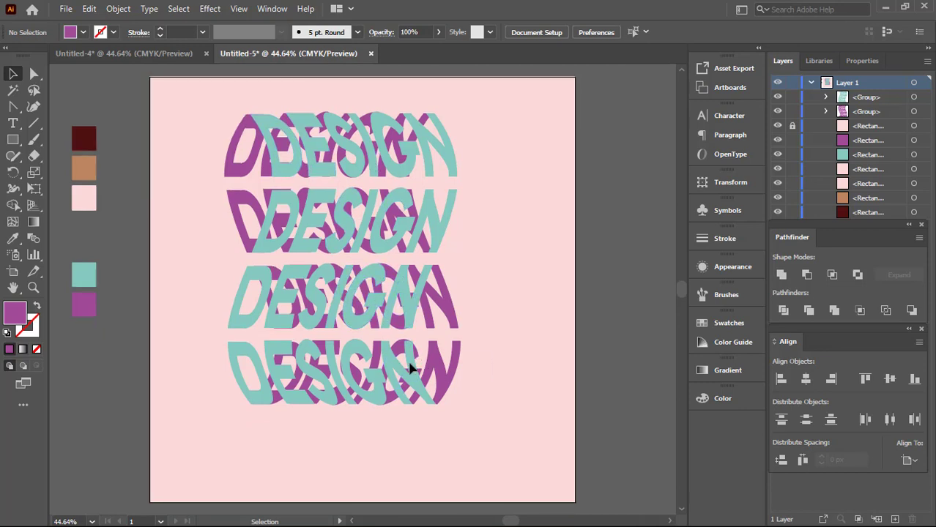
scroll(370, 333, up, 1)
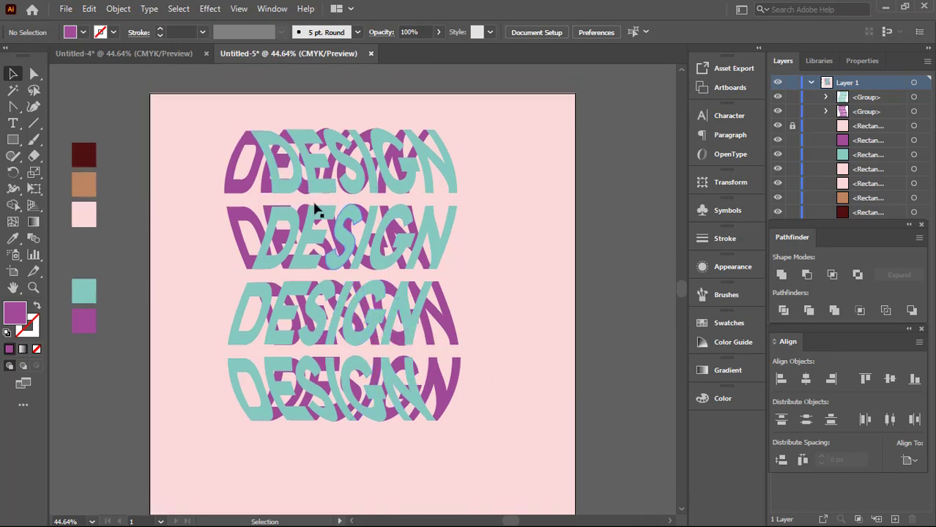
scroll(322, 227, down, 1)
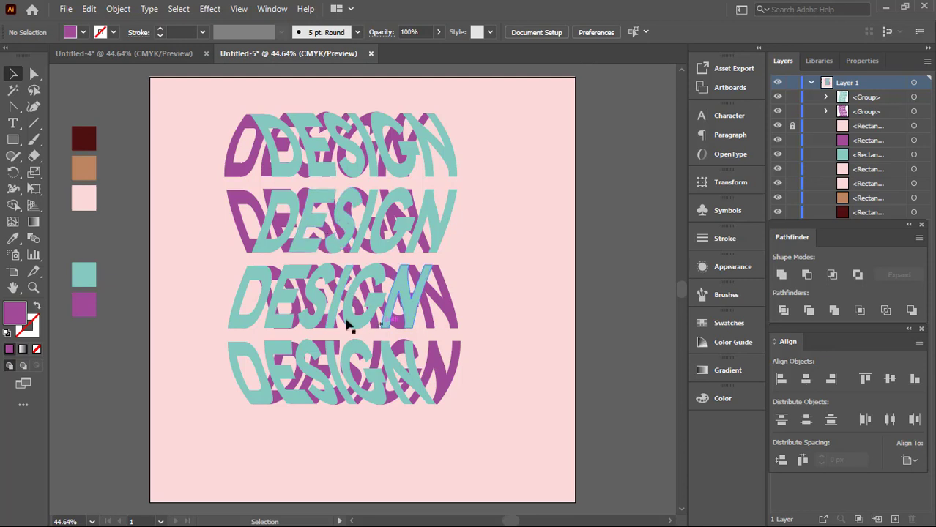